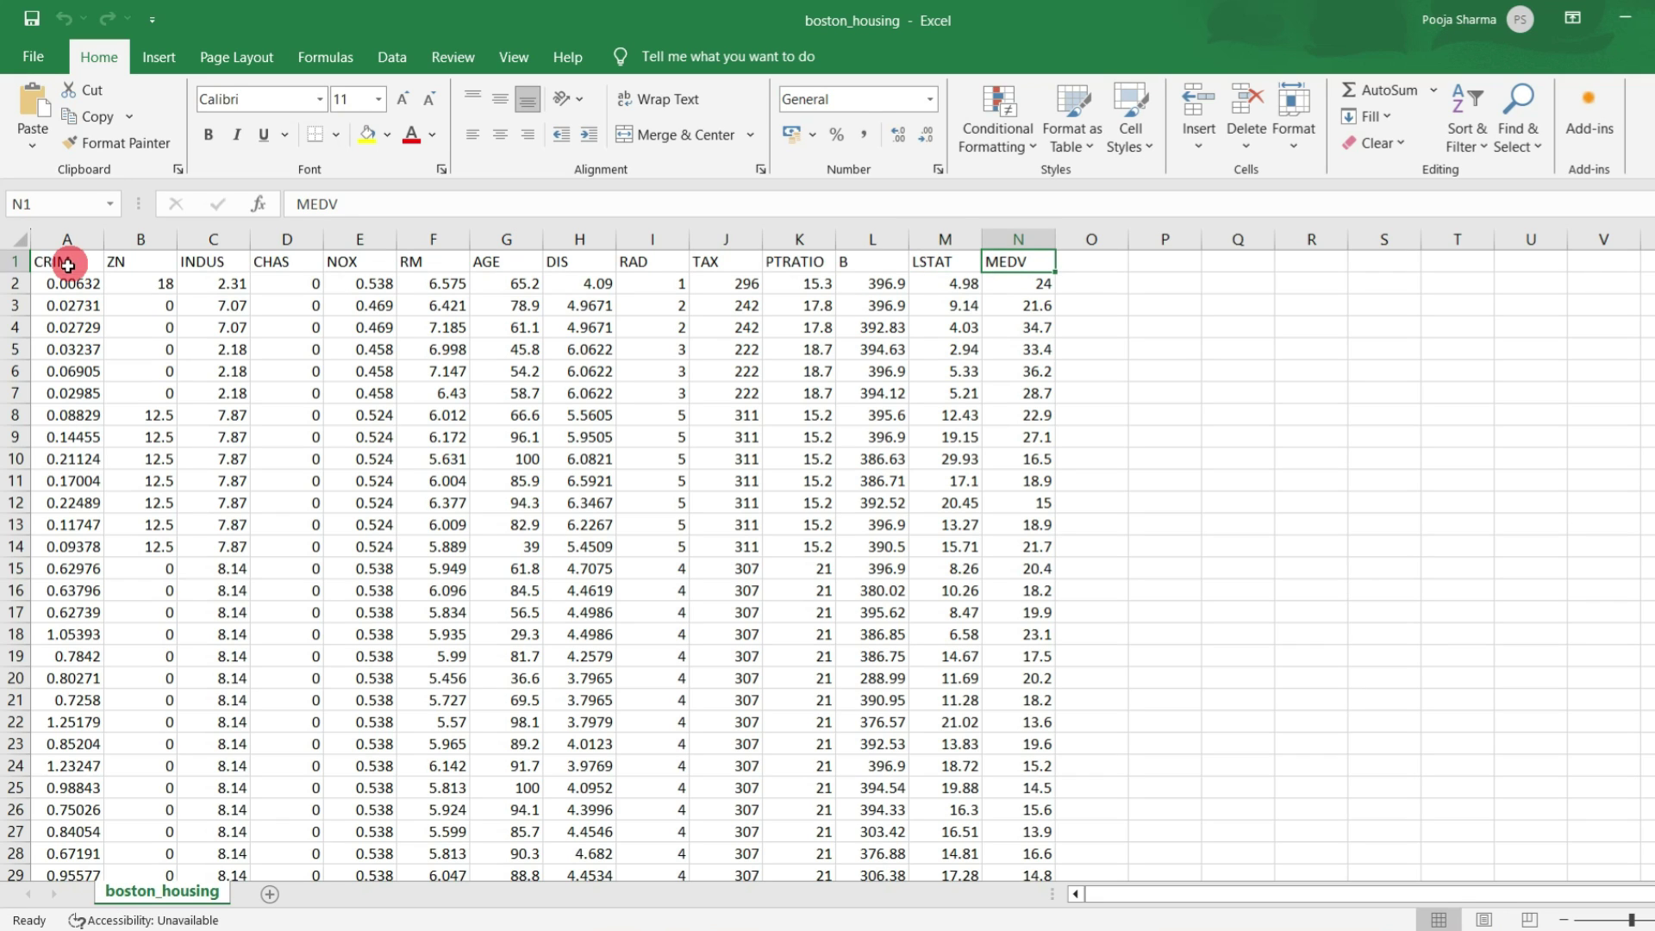
Examine the values in the CRIM column of the boston_housing sheet down to row 13
left_click(62, 312)
key("Down")
key("Down")
key("Down")
key("Down")
key("Down")
key("Down")
key("Down")
key("Down")
key("Down")
key("Down")
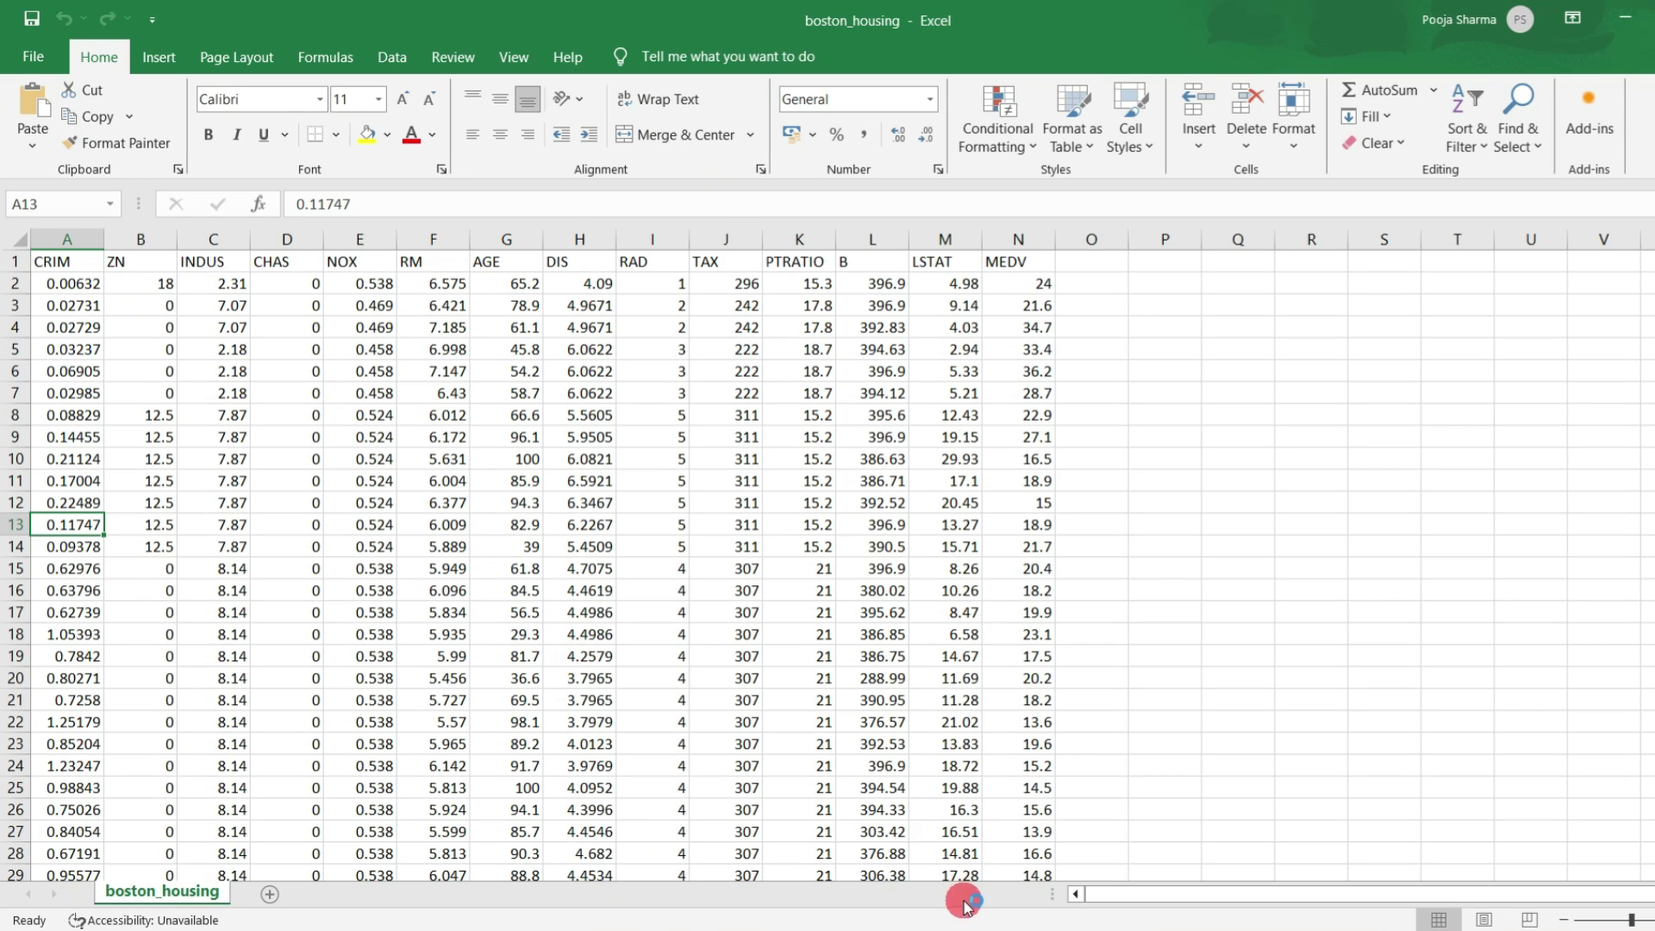
Switch to ChatGPT in Chrome and attach the boston_housing file from the datasets folder to a new message
left_click(965, 930)
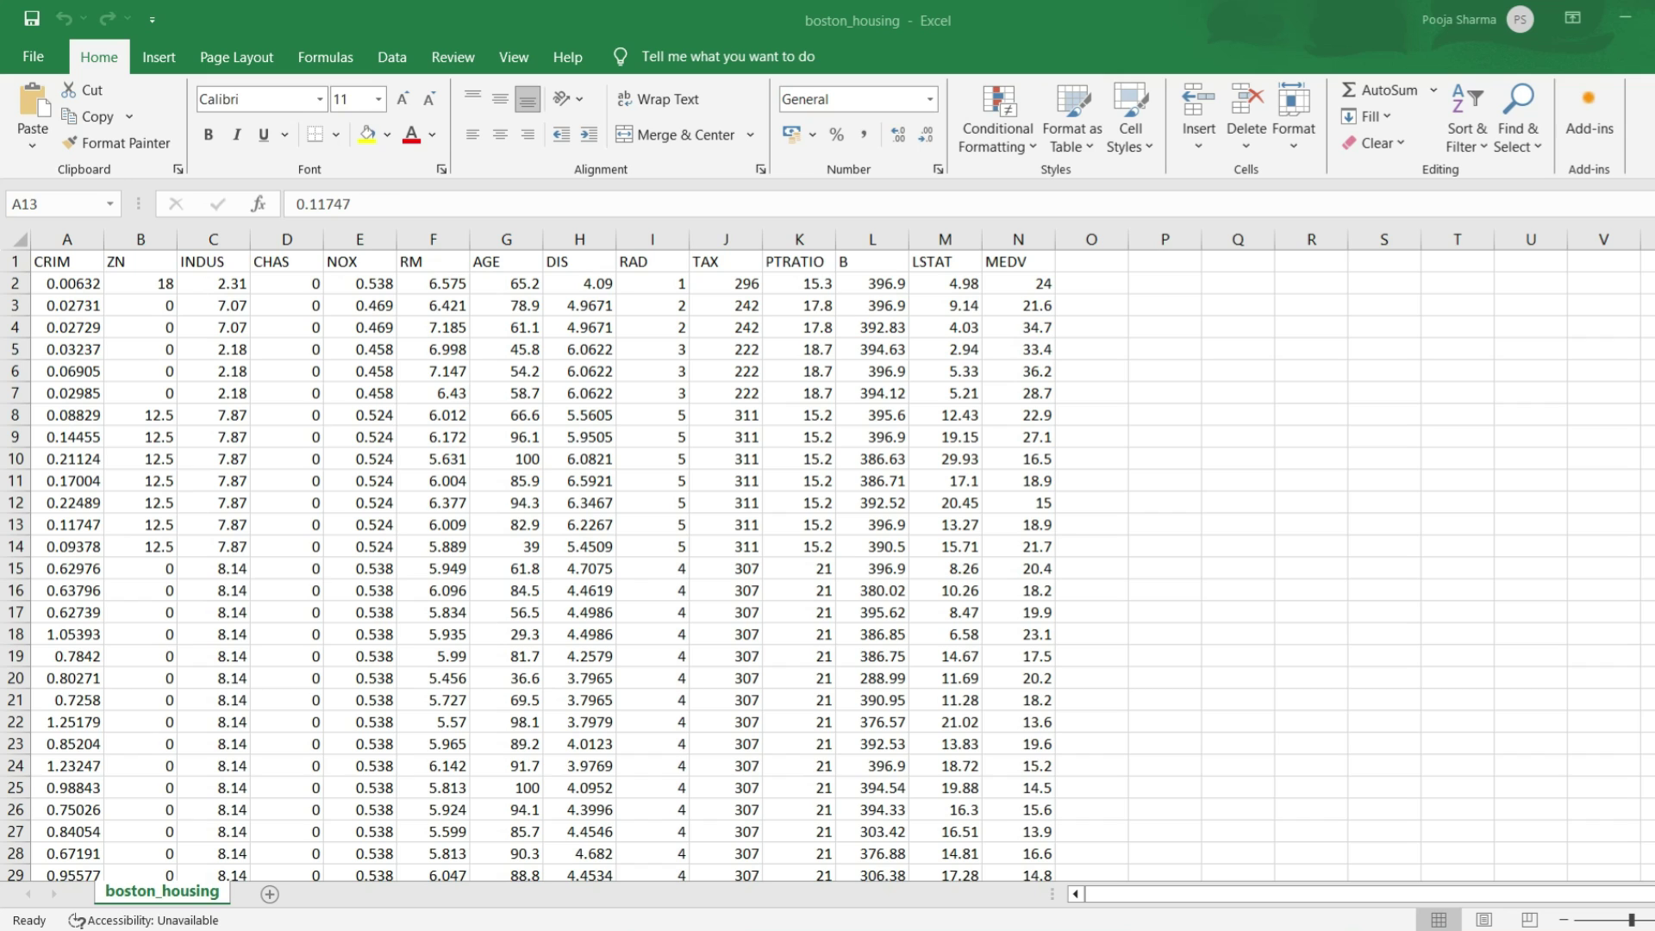
mouse_move(953, 930)
left_click(1041, 849)
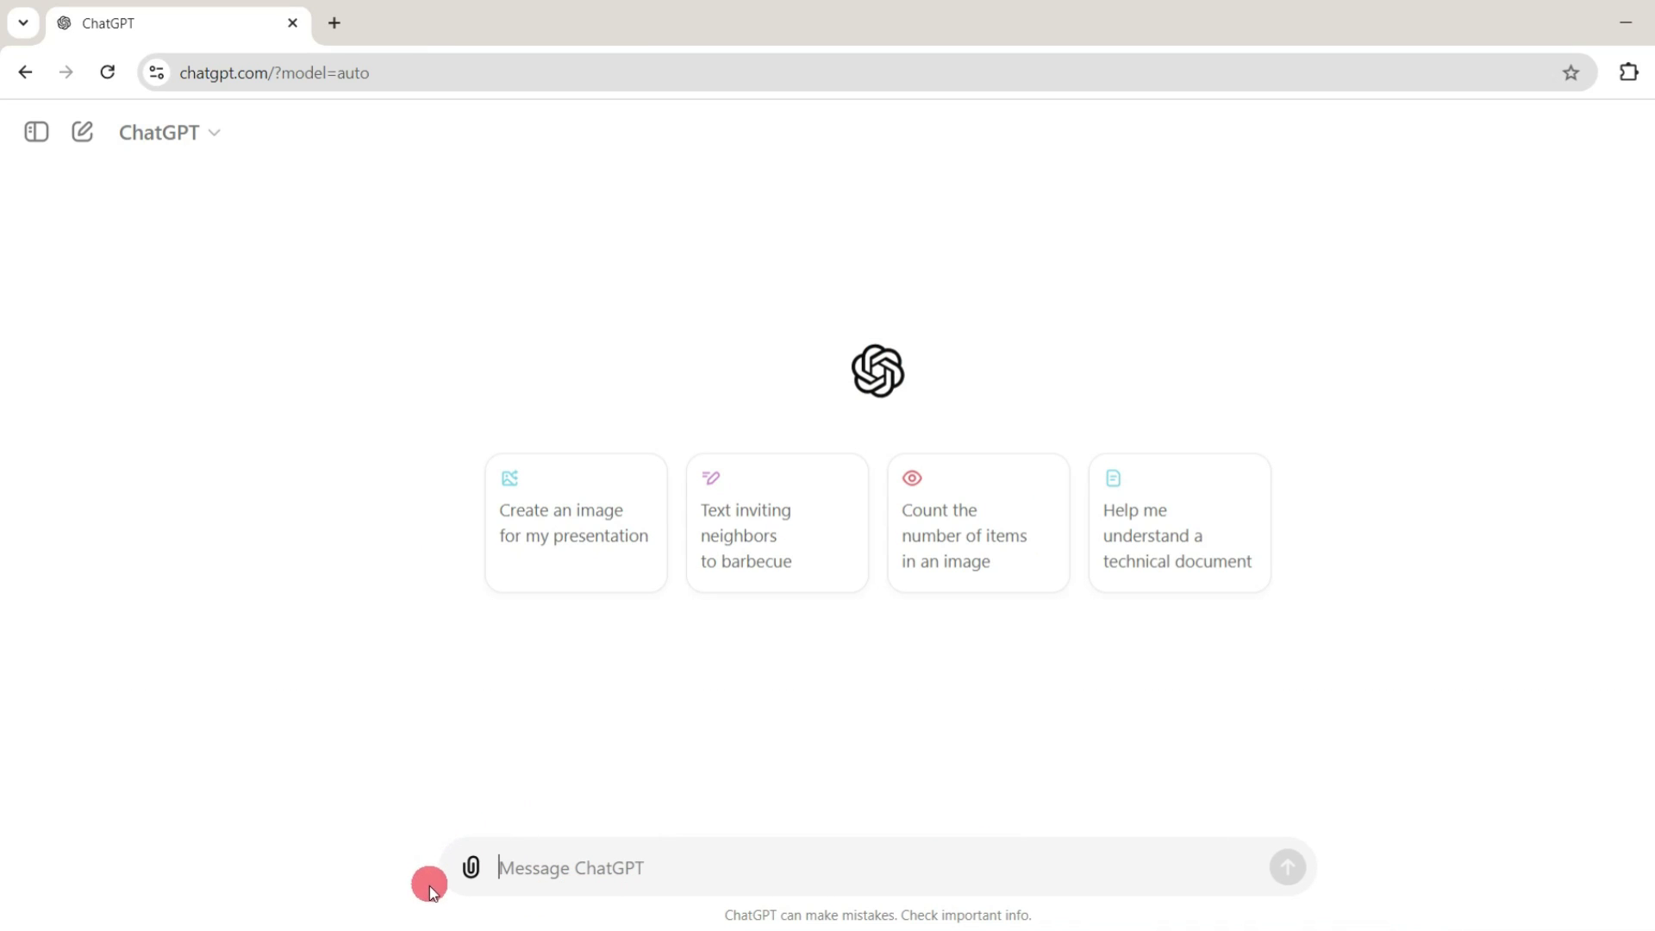
left_click(463, 869)
left_click(507, 818)
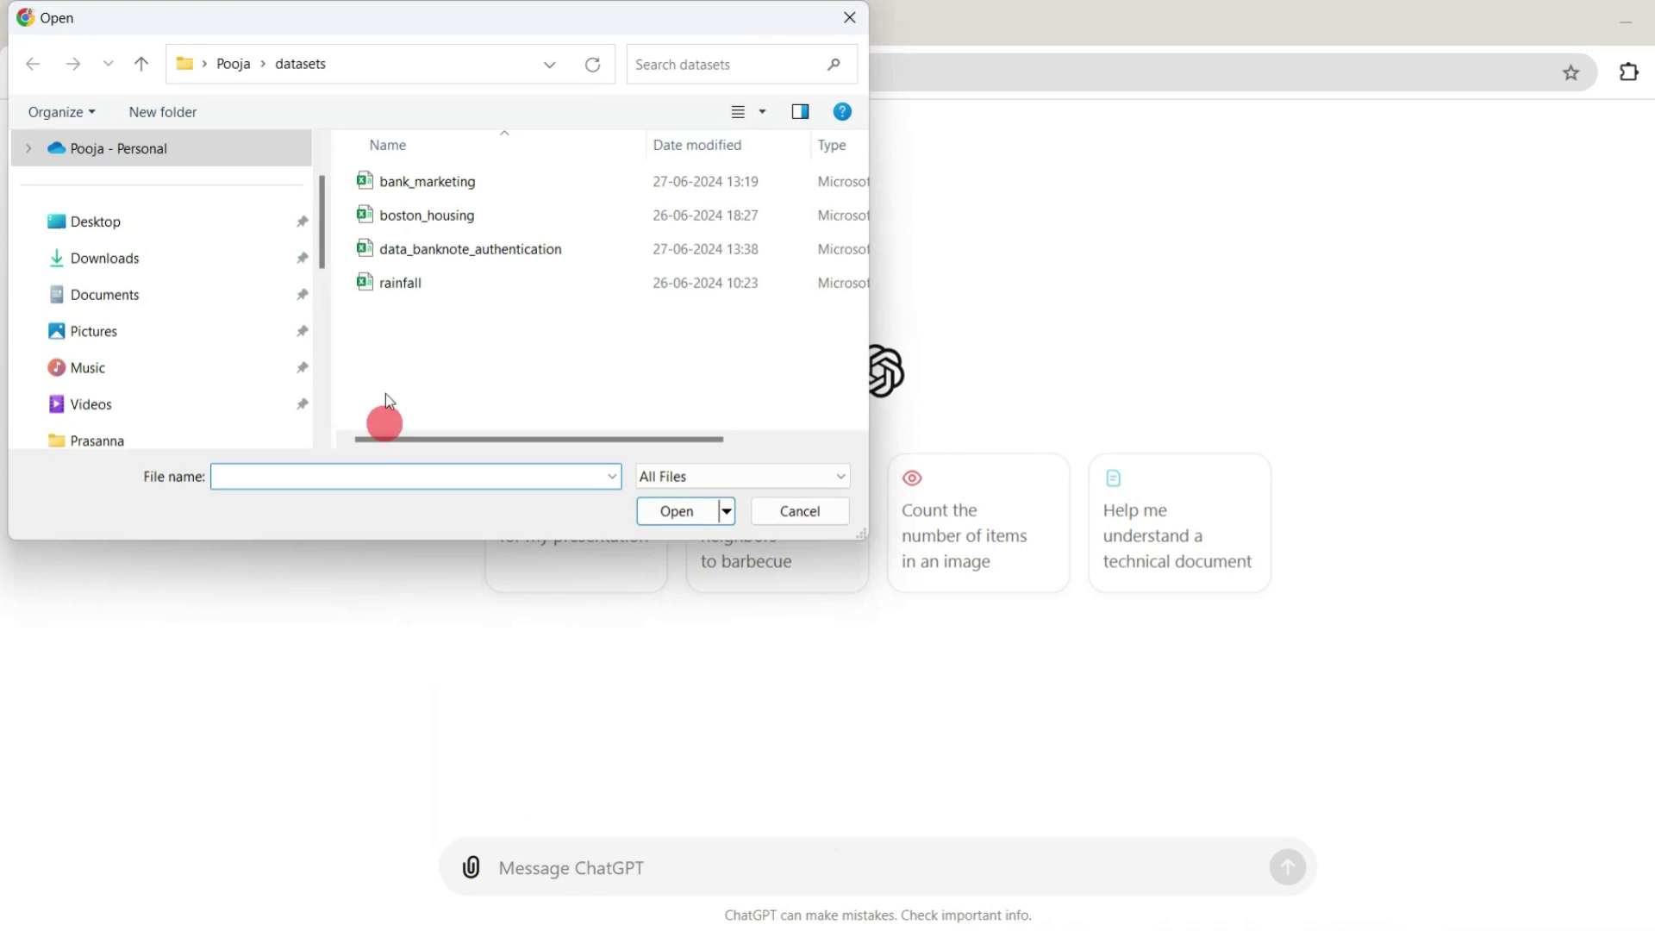
double_click(464, 221)
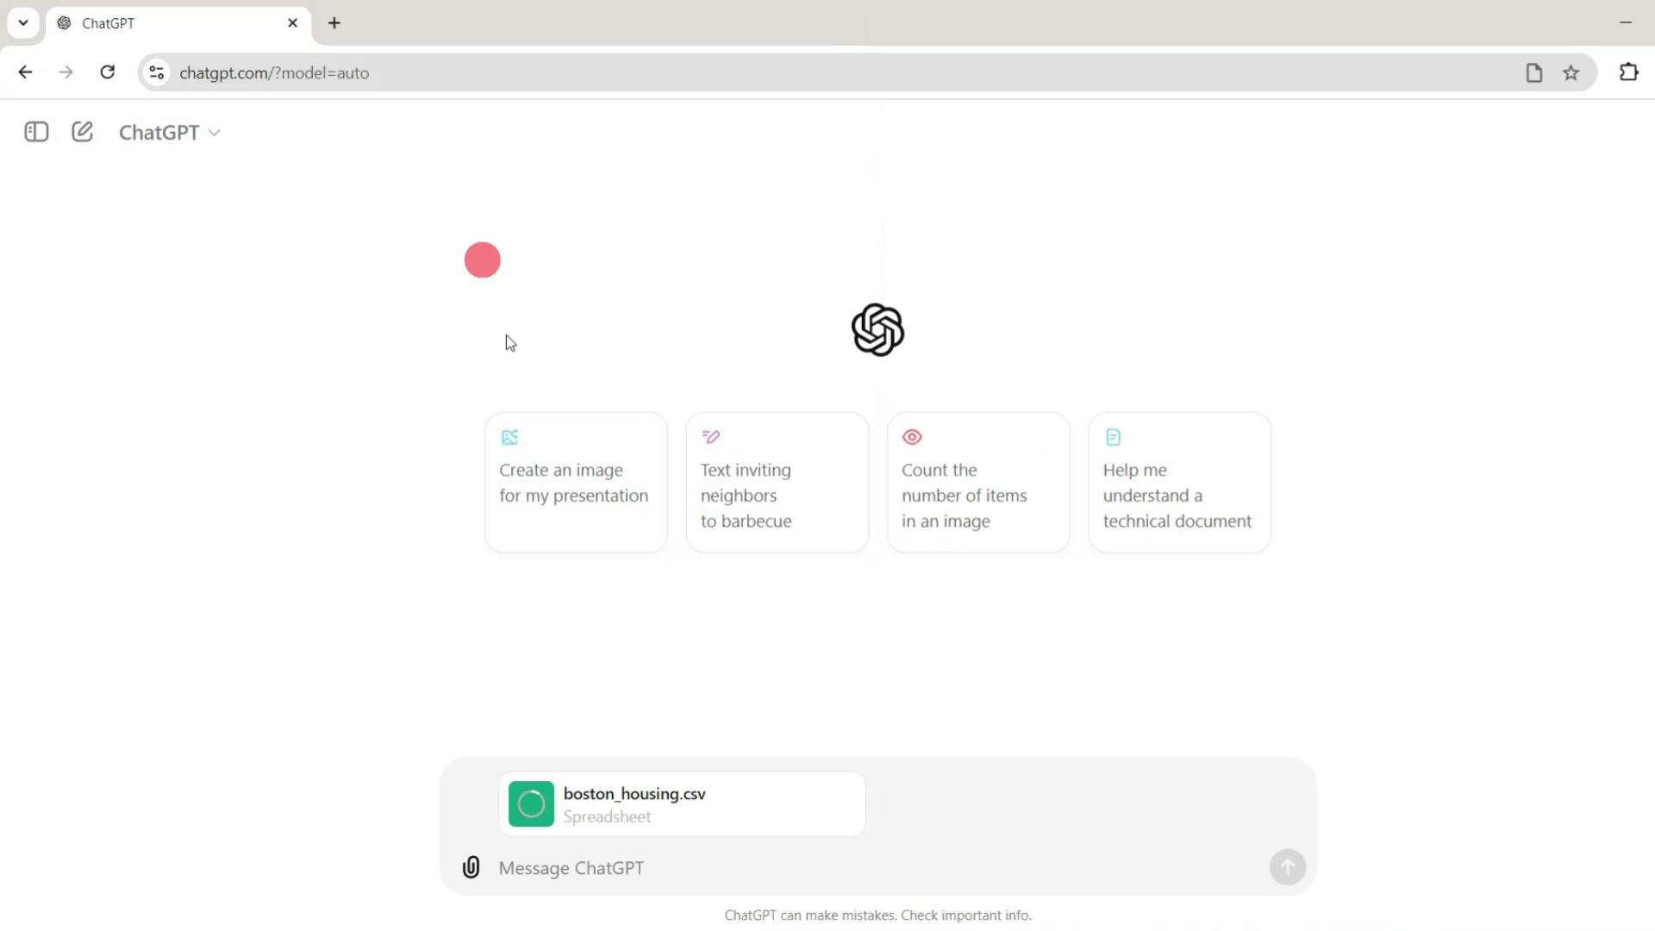
Send the prompt "Please analyze the attached csv file and provide its descriptive and statistics analysis by cleaning the data if required."
left_click(598, 873)
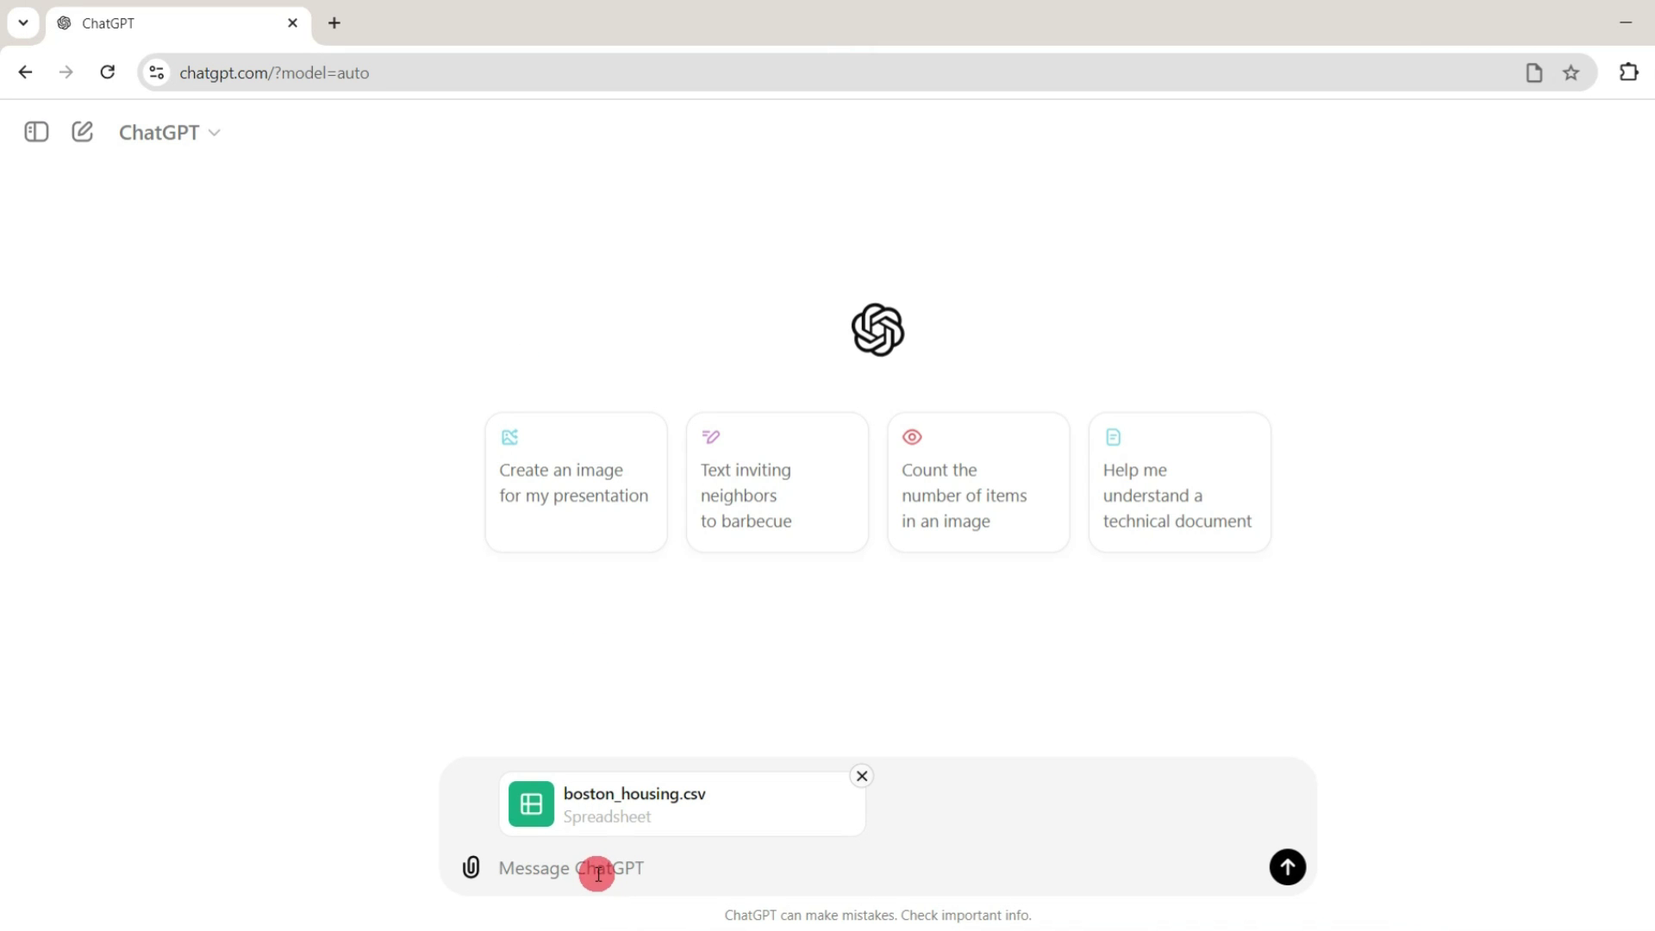
type("Please analyze the attached csv file and provide its descriptive and statistics analysis by cleaning the data if required.")
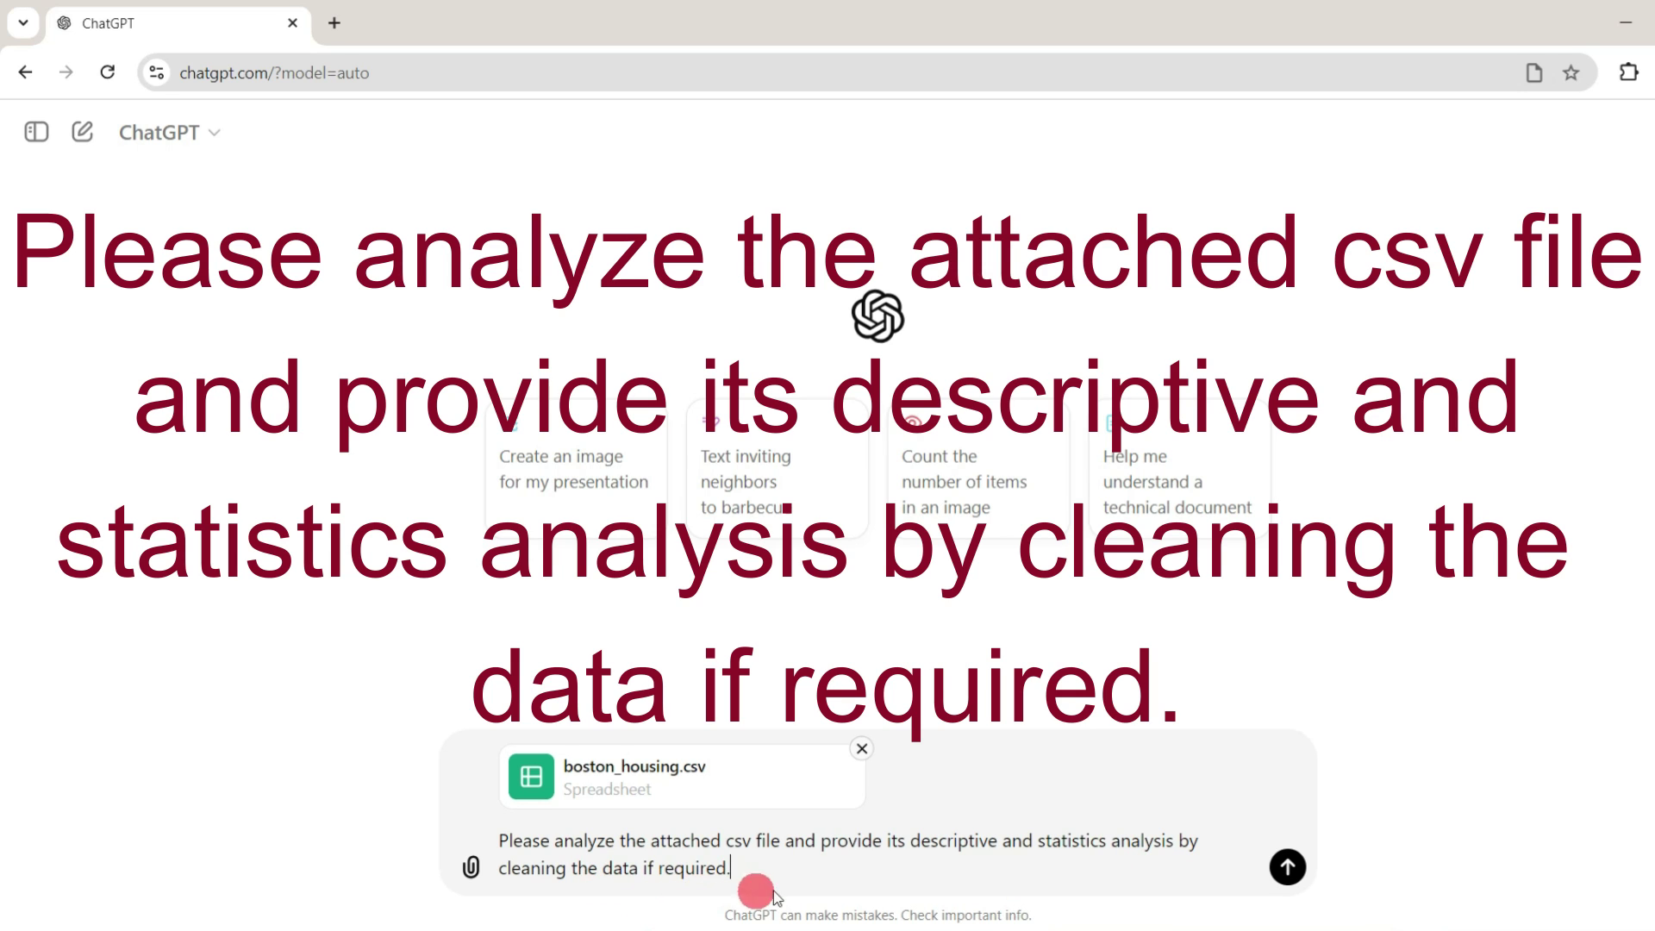
left_click(1288, 867)
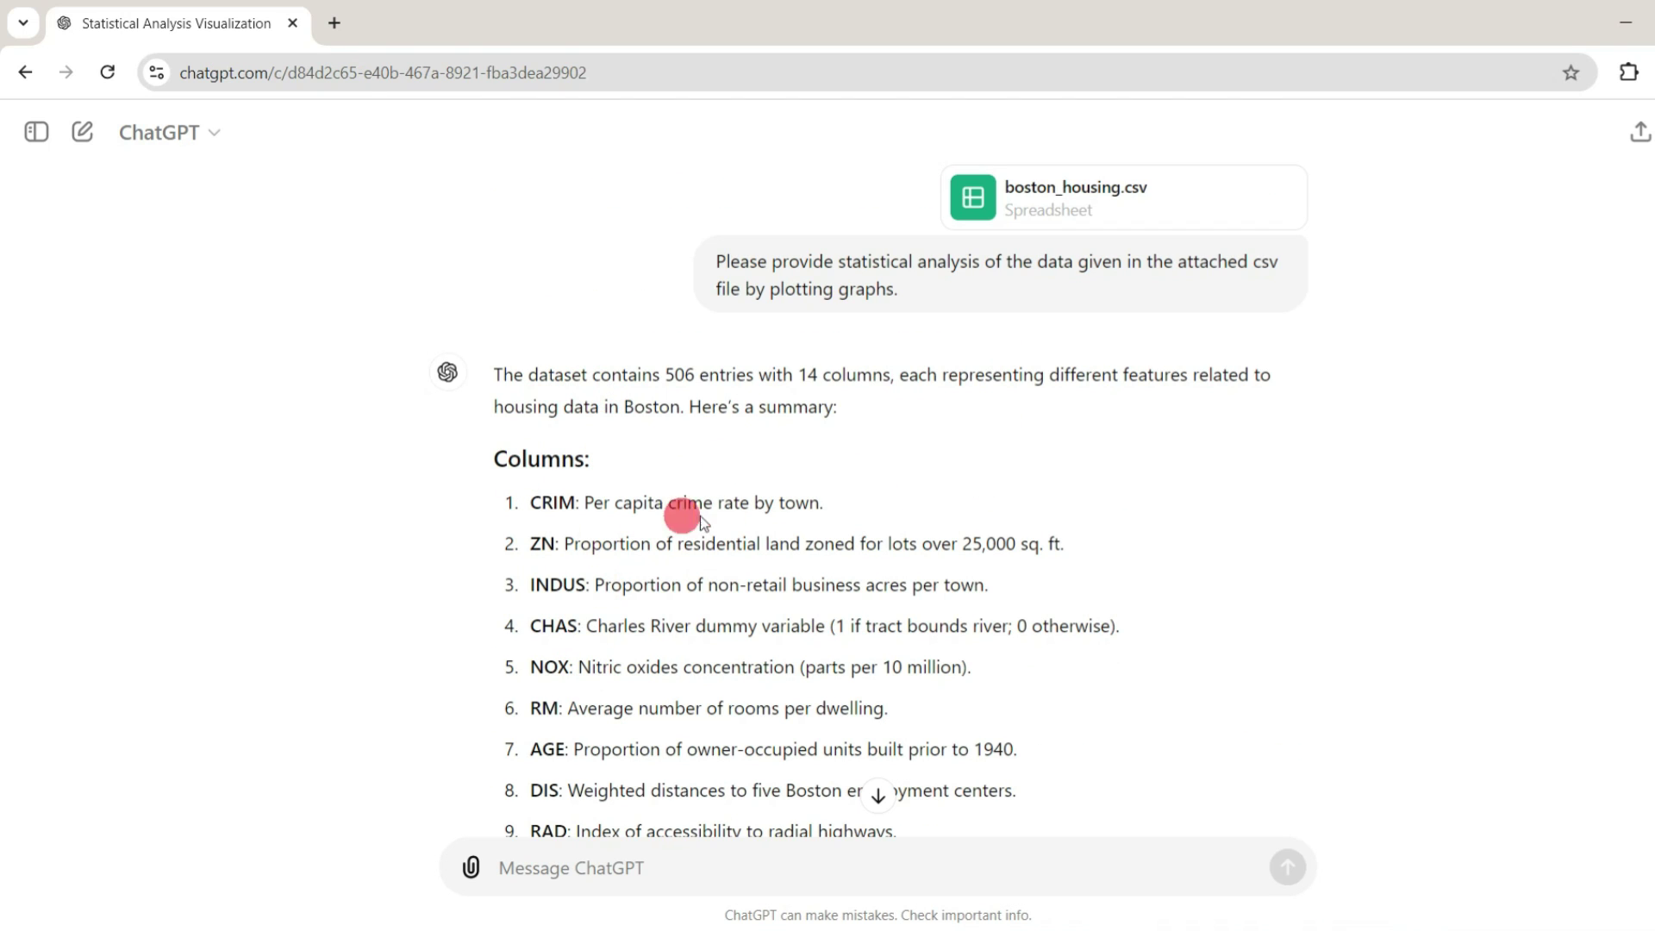
Read the column descriptions and the descriptive statistics, highlighting the mean and standard deviation of MEDV
scroll(3, 188, "down", 1)
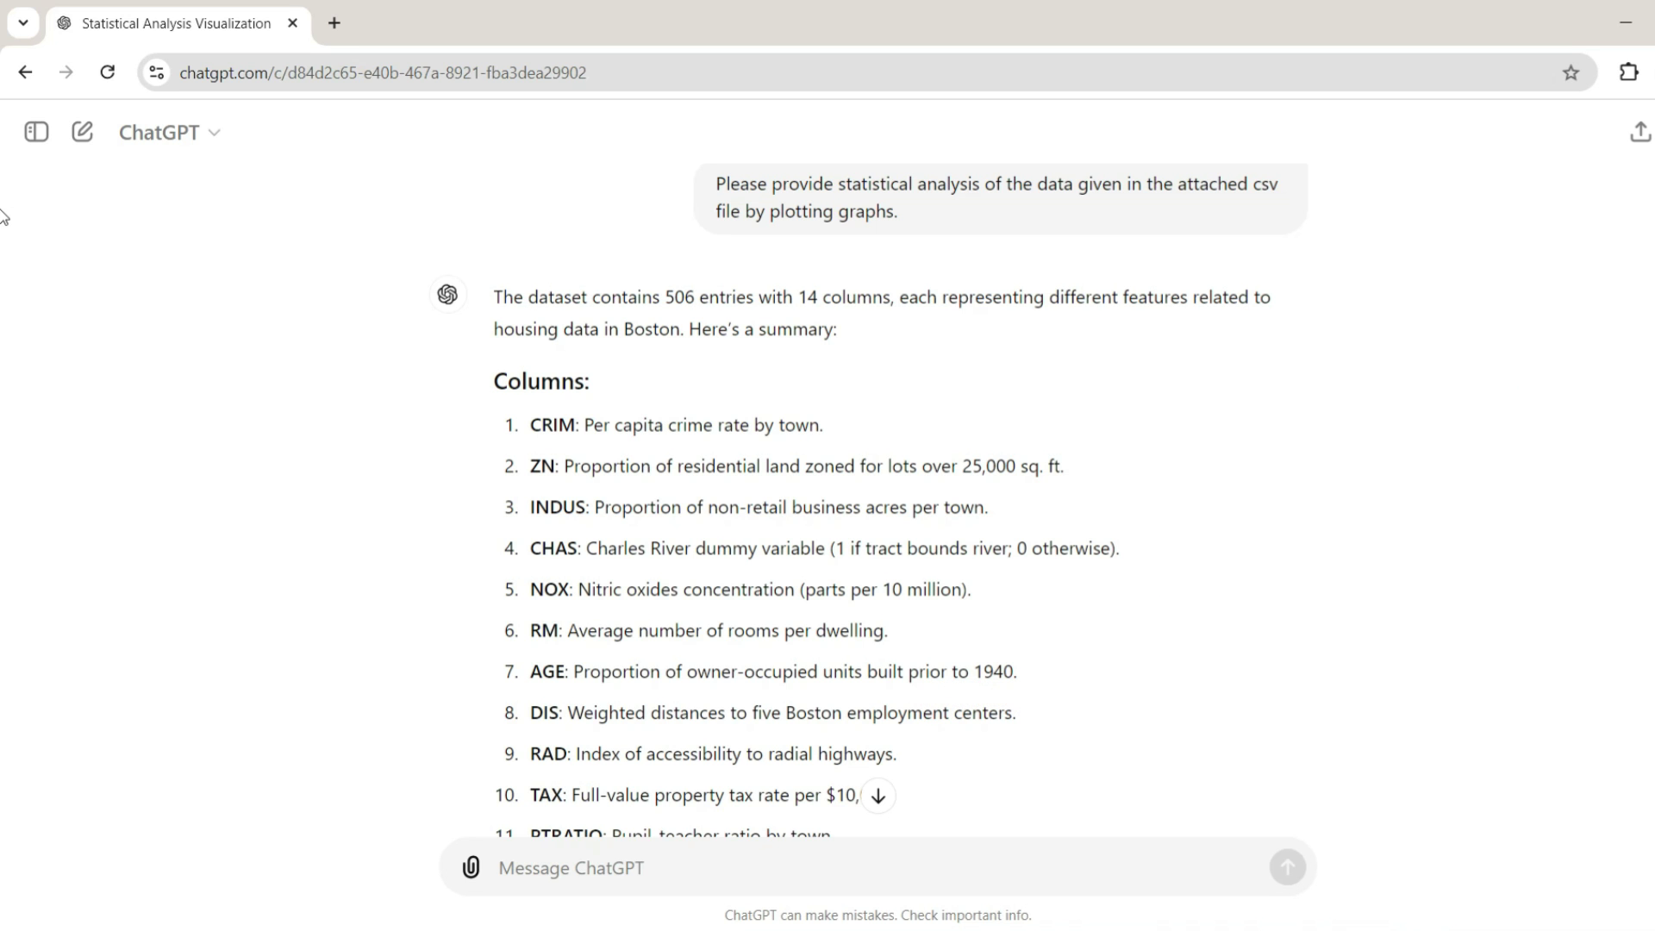
scroll(3, 216, "down", 5)
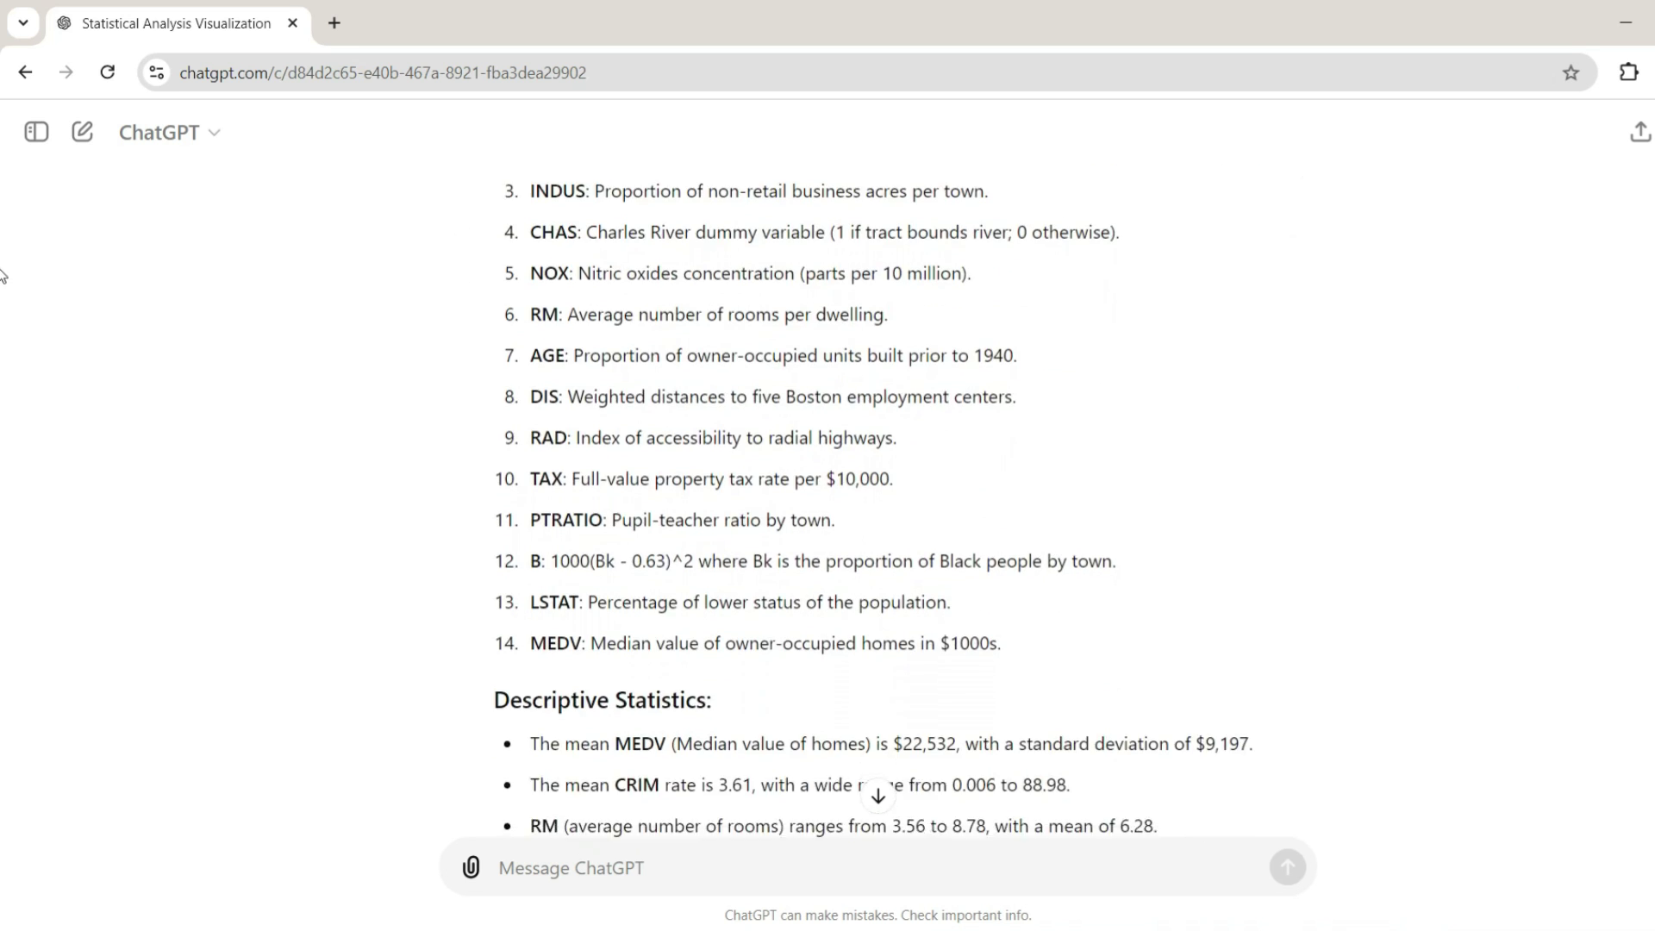
scroll(5, 306, "down", 1)
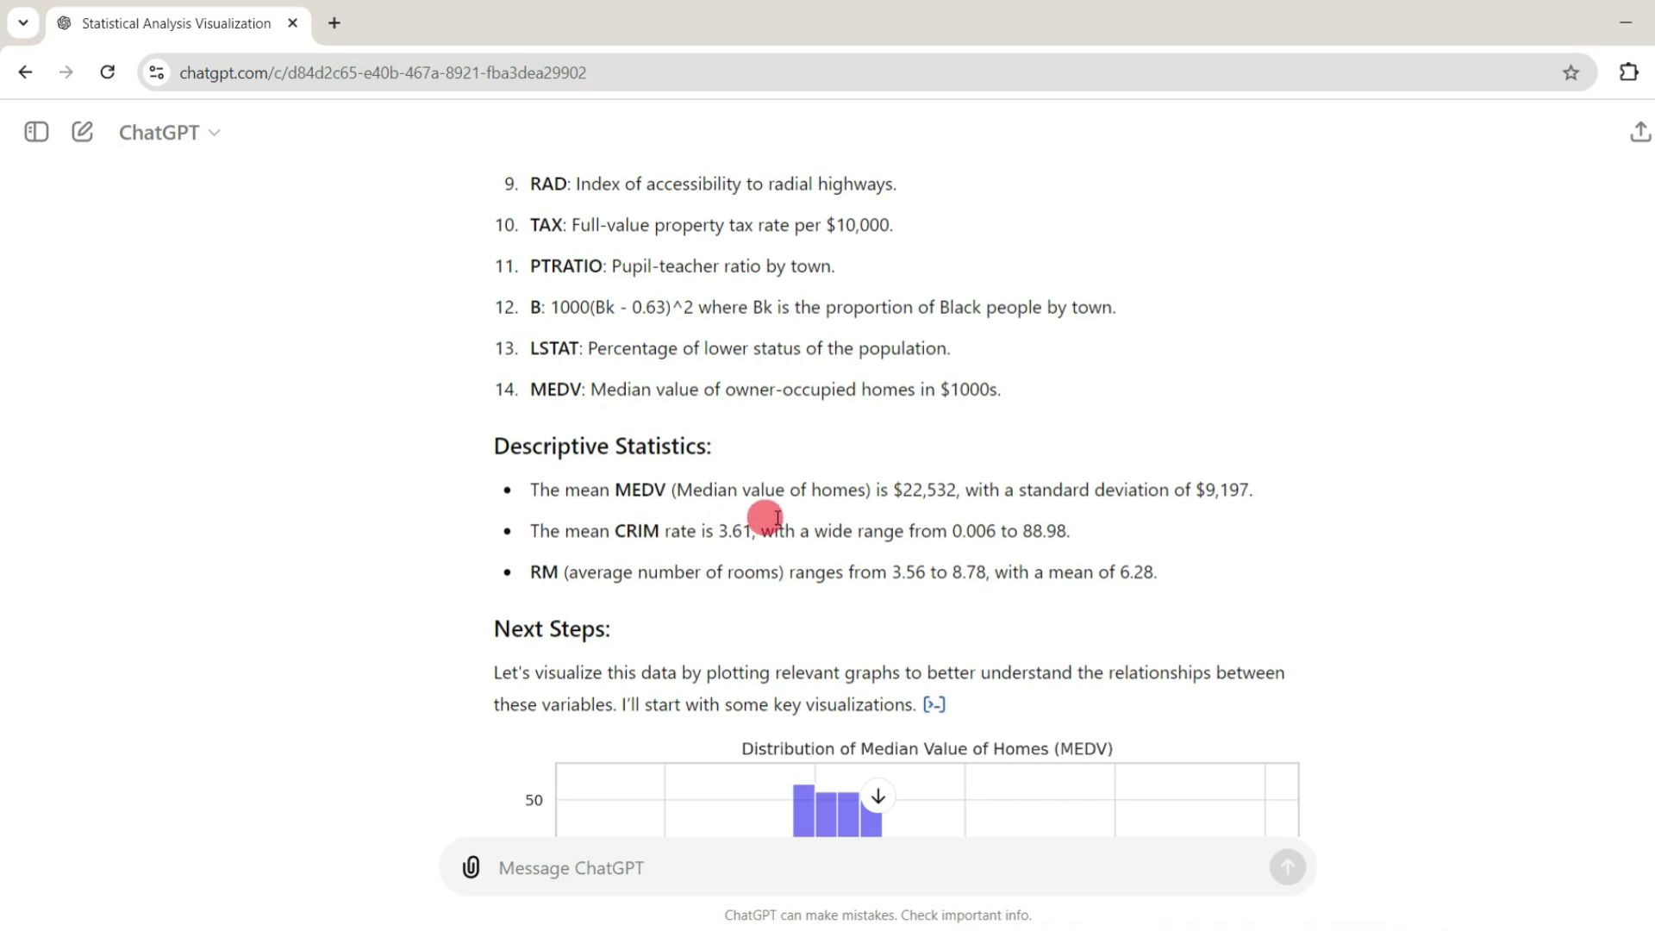
left_click_drag(938, 466, 957, 495)
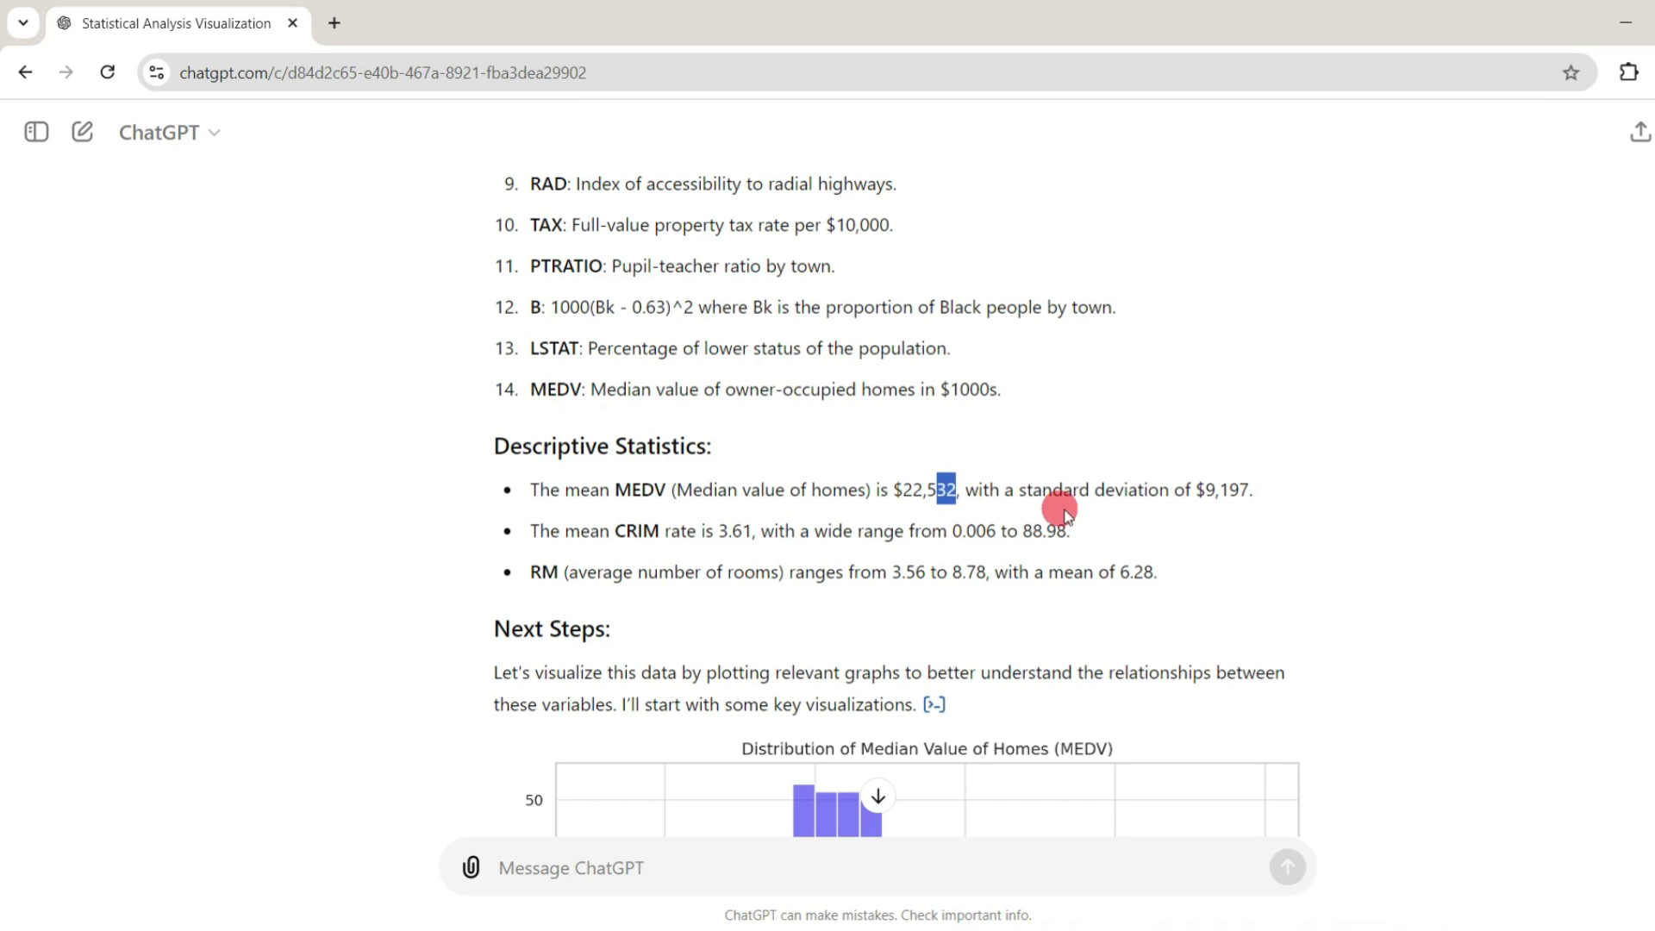
left_click_drag(1186, 491, 1261, 498)
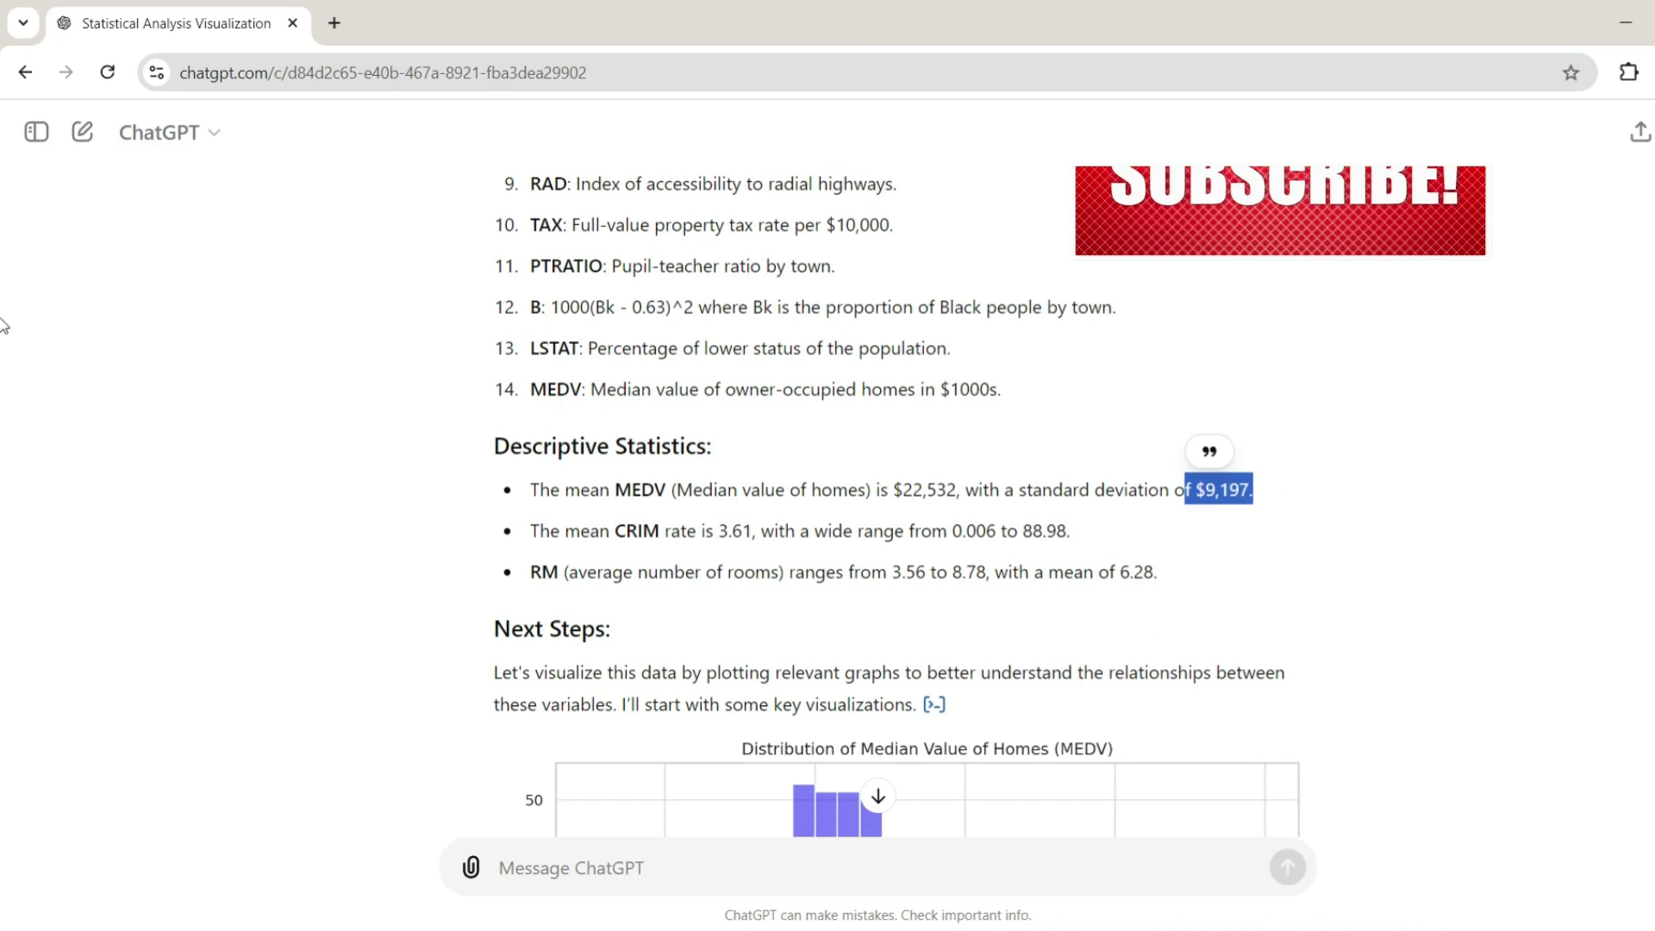
Examine the histogram of median home values and the scatter plot relating number of rooms to MEDV
scroll(2, 371, "down", 5)
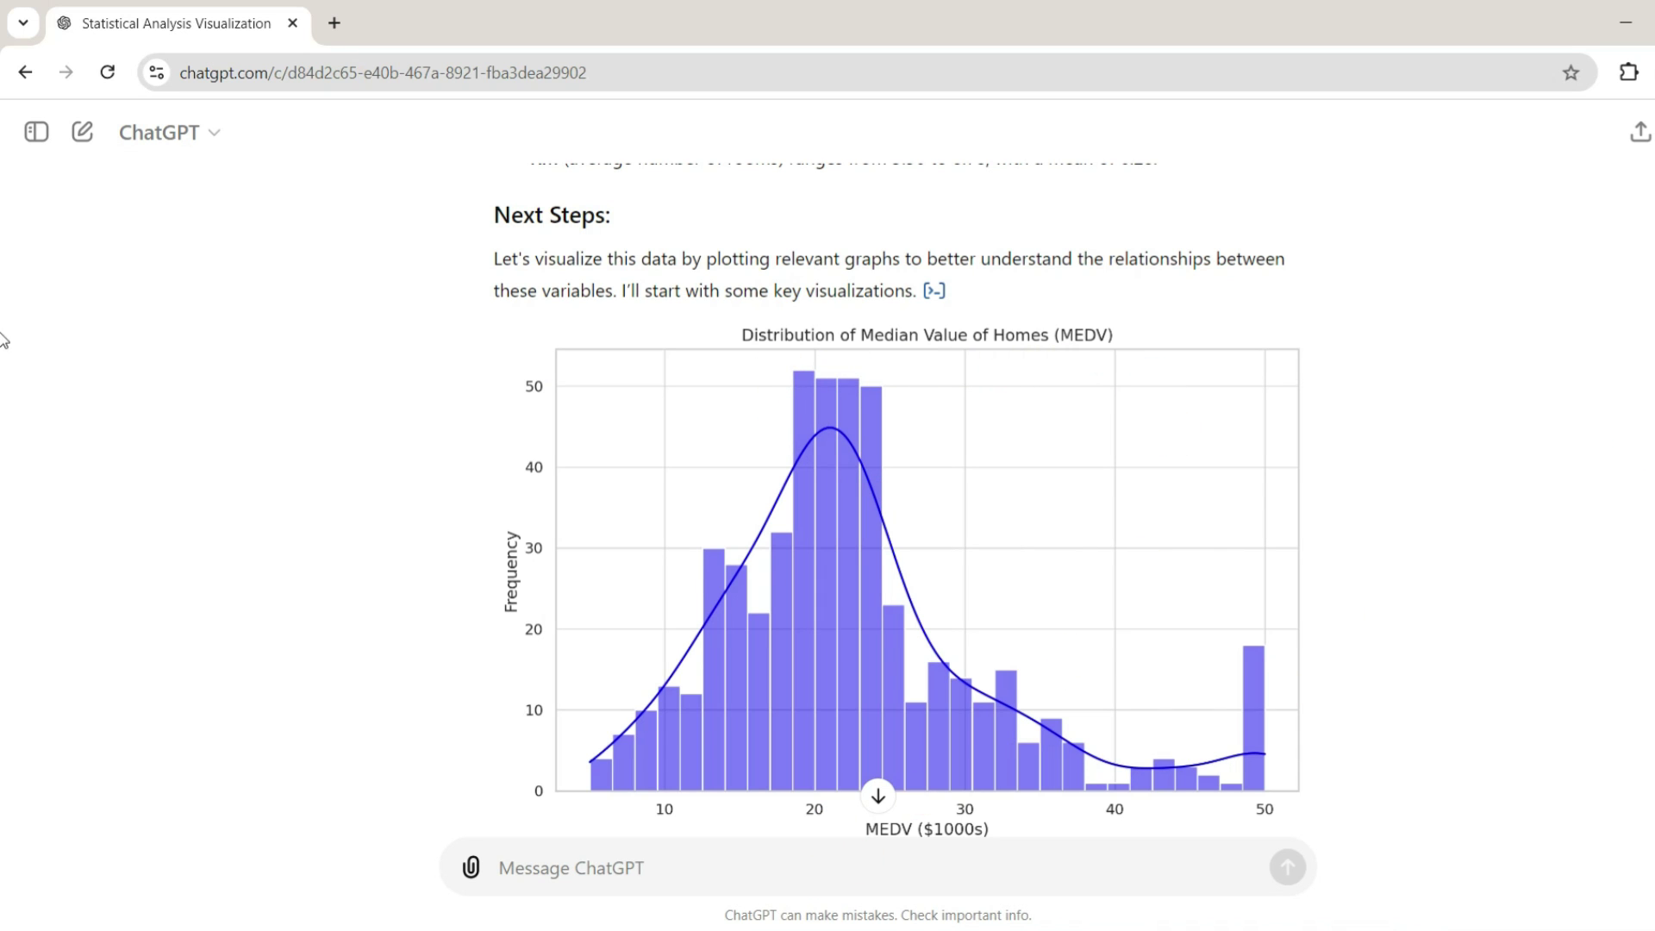
scroll(3, 354, "down", 1)
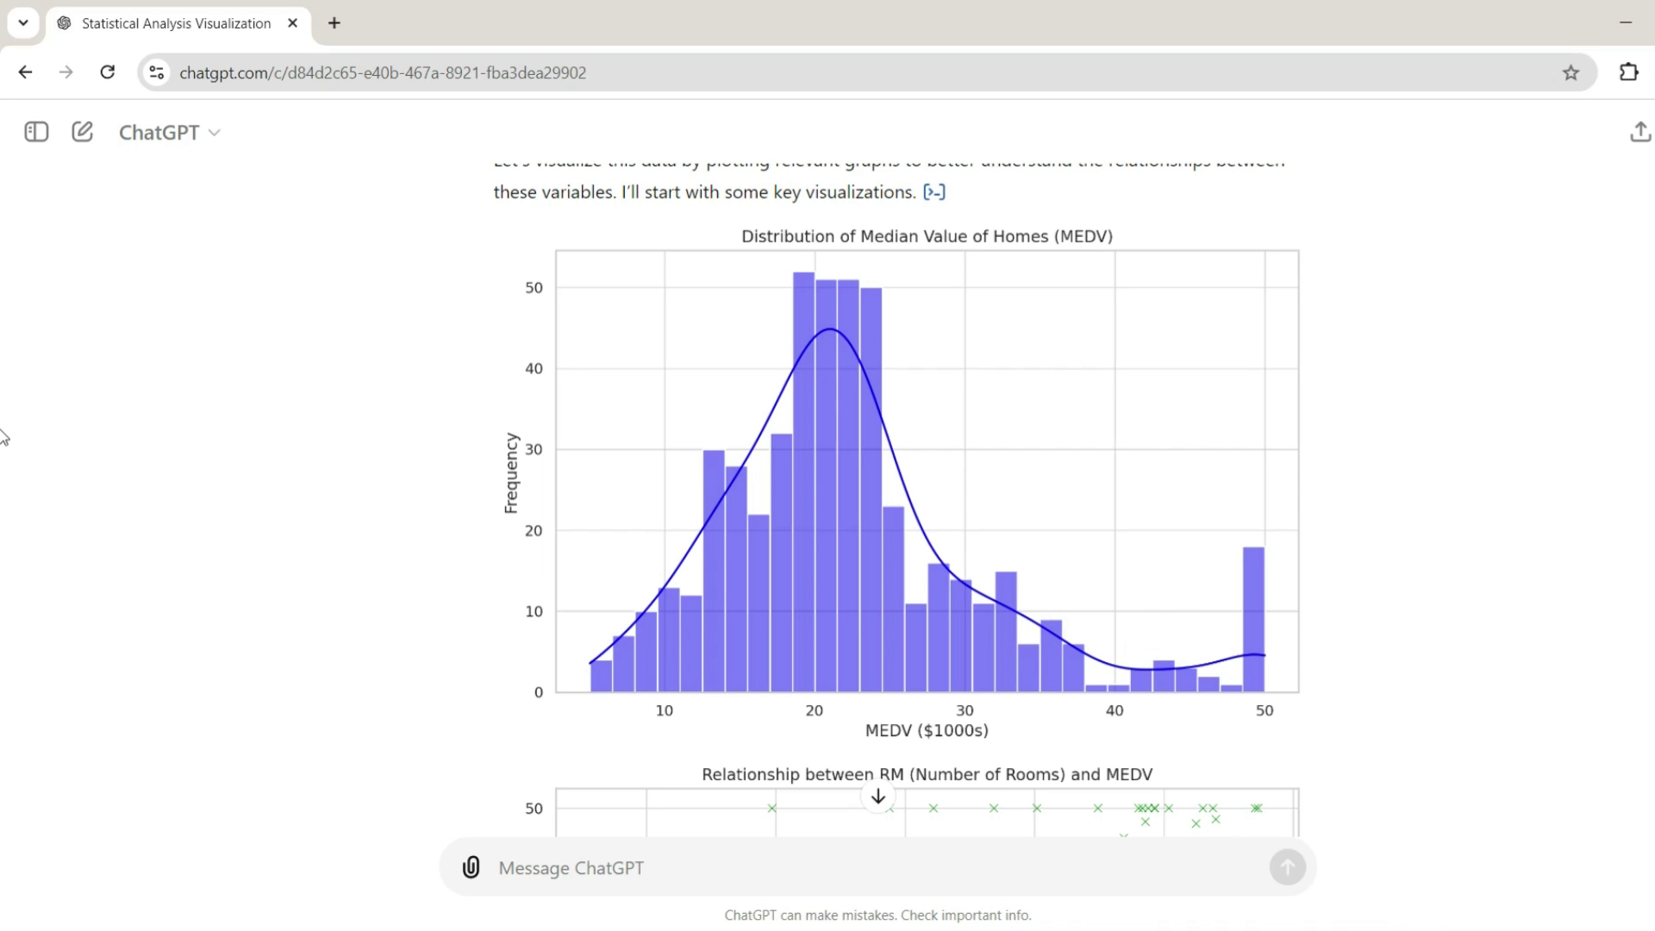
scroll(3, 440, "down", 5)
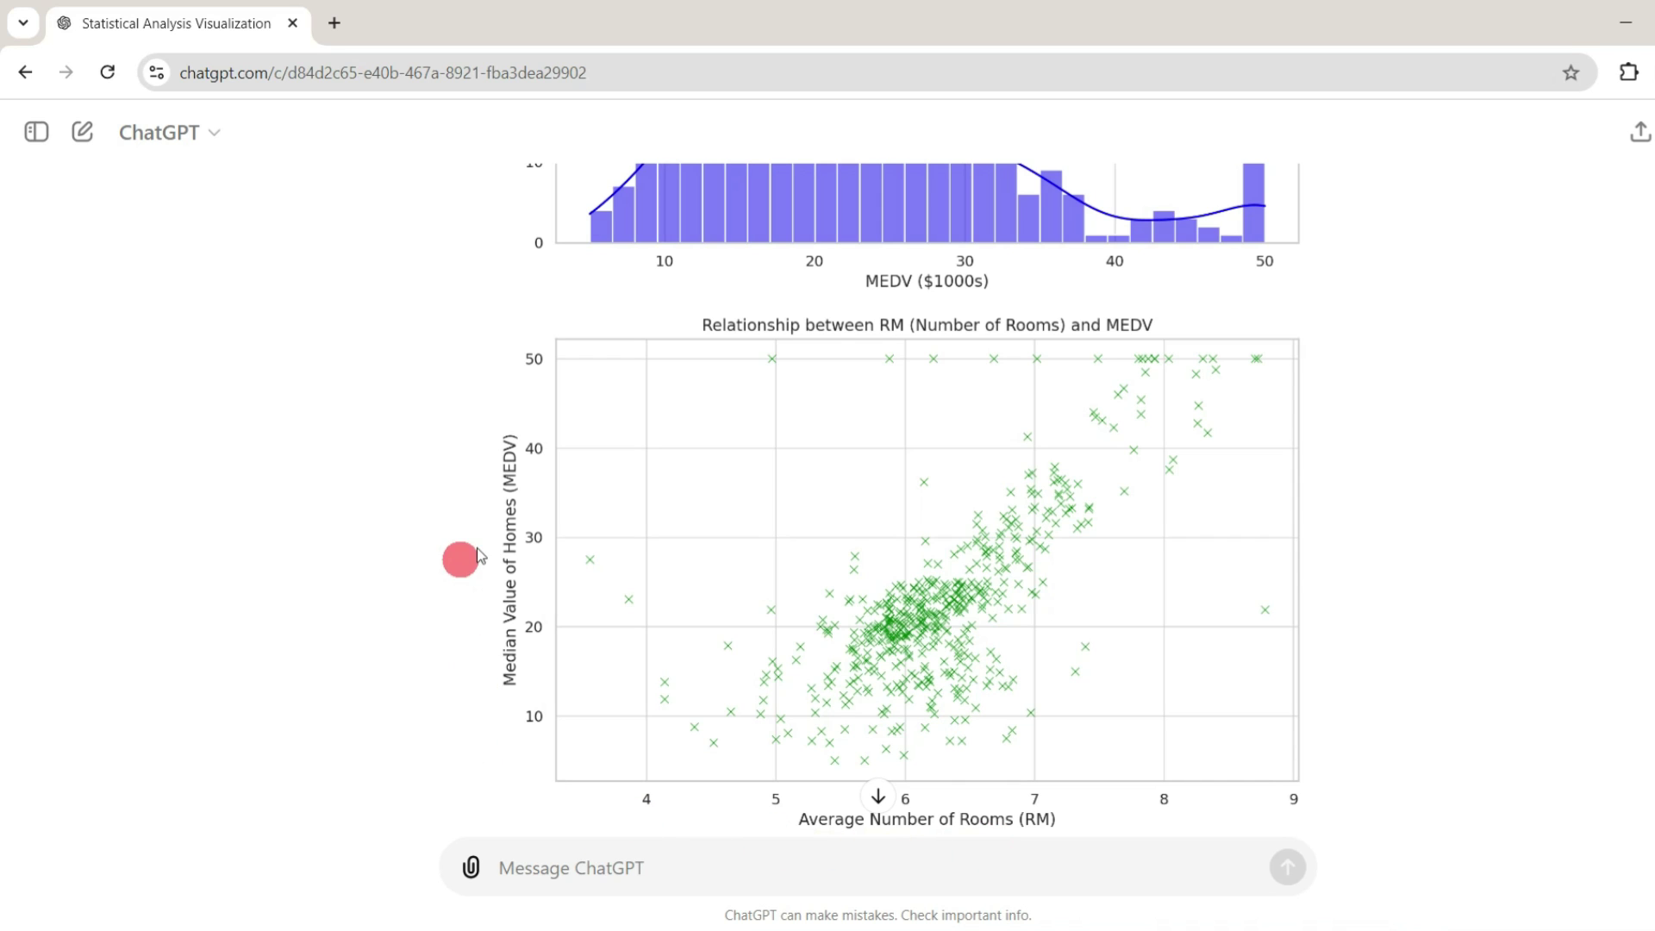
scroll(3, 502, "down", 2)
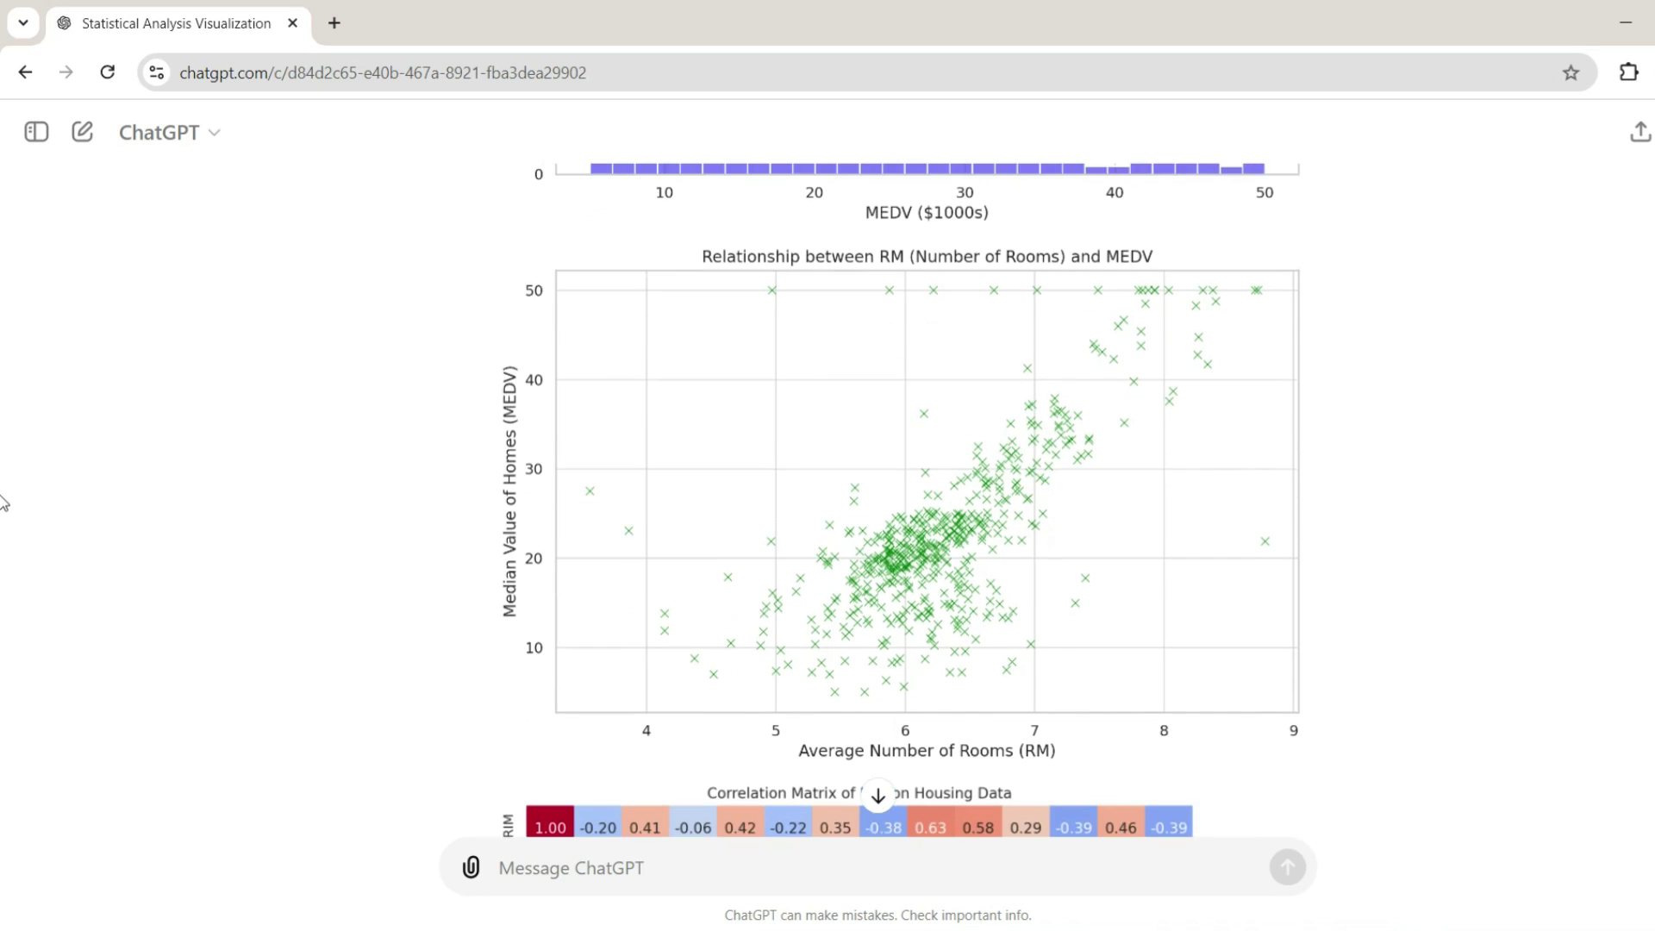
scroll(3, 502, "down", 2)
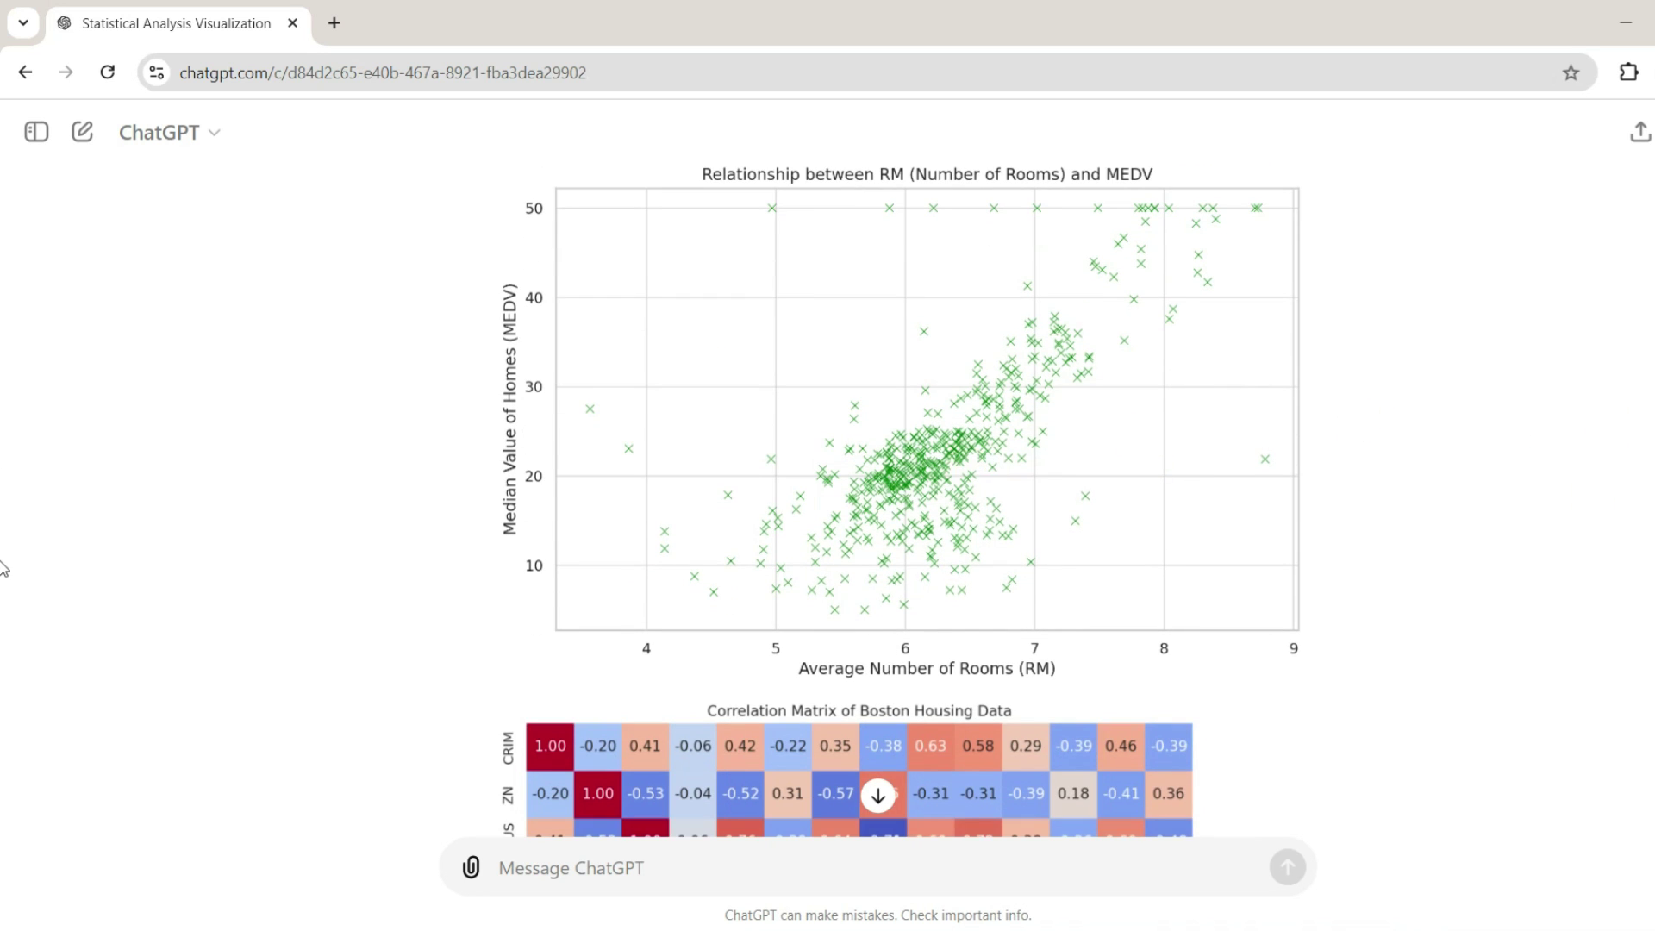
Examine the correlation matrix of the Boston housing data and the written explanations of the three visualizations
scroll(4, 551, "down", 8)
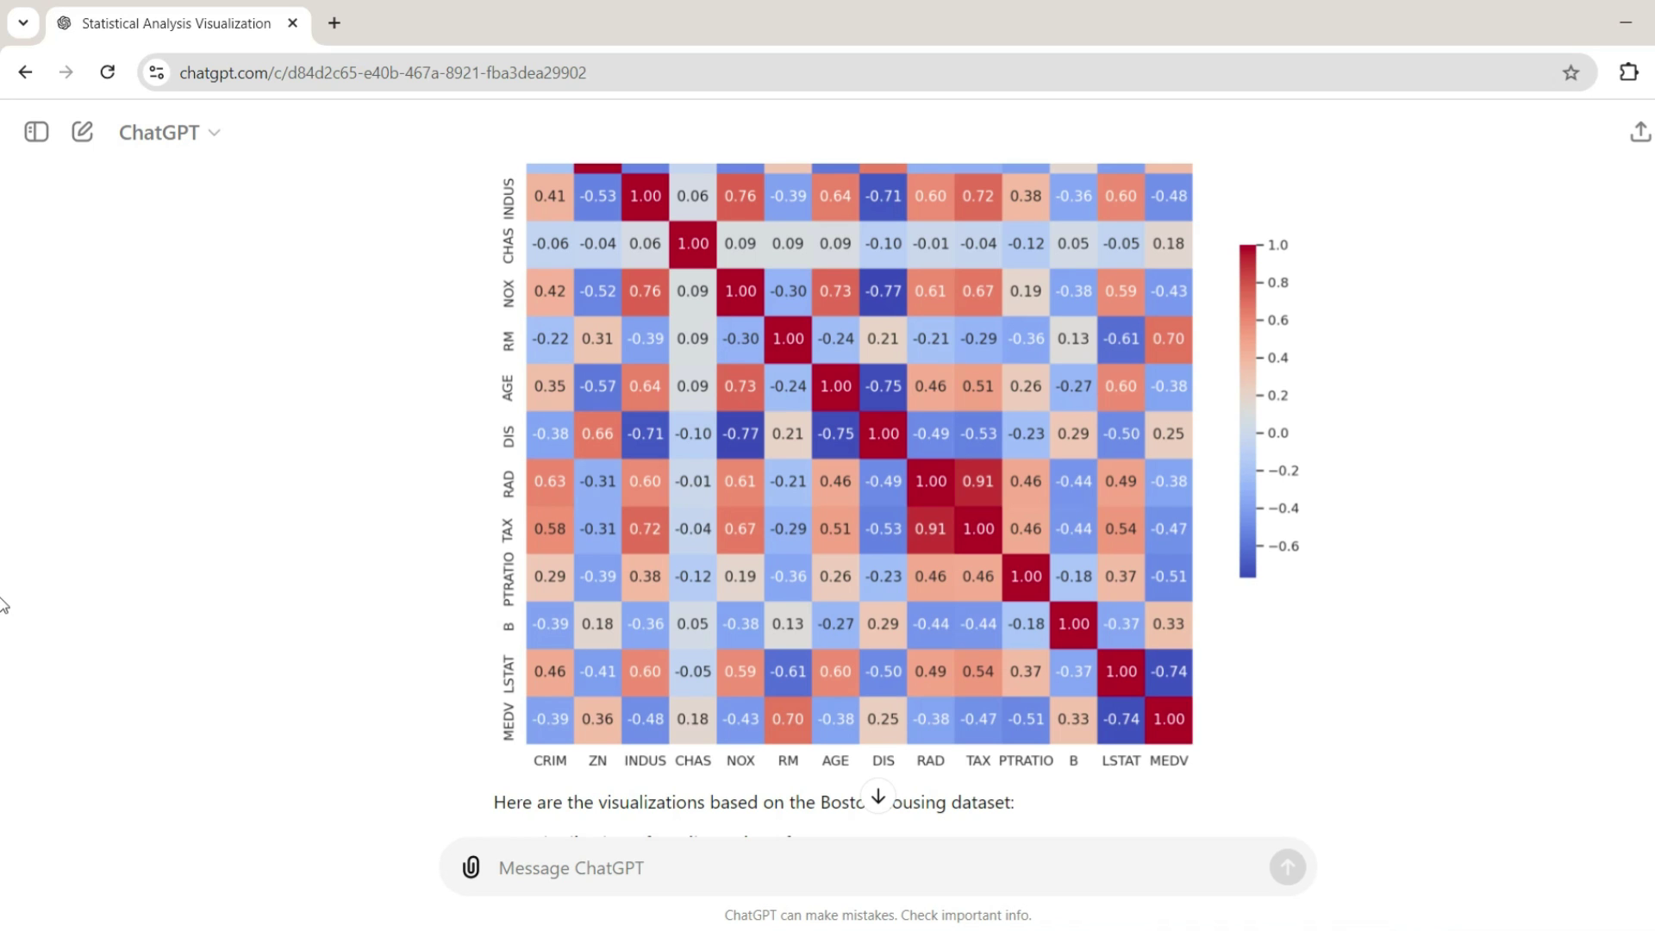
scroll(2, 605, "up", 2)
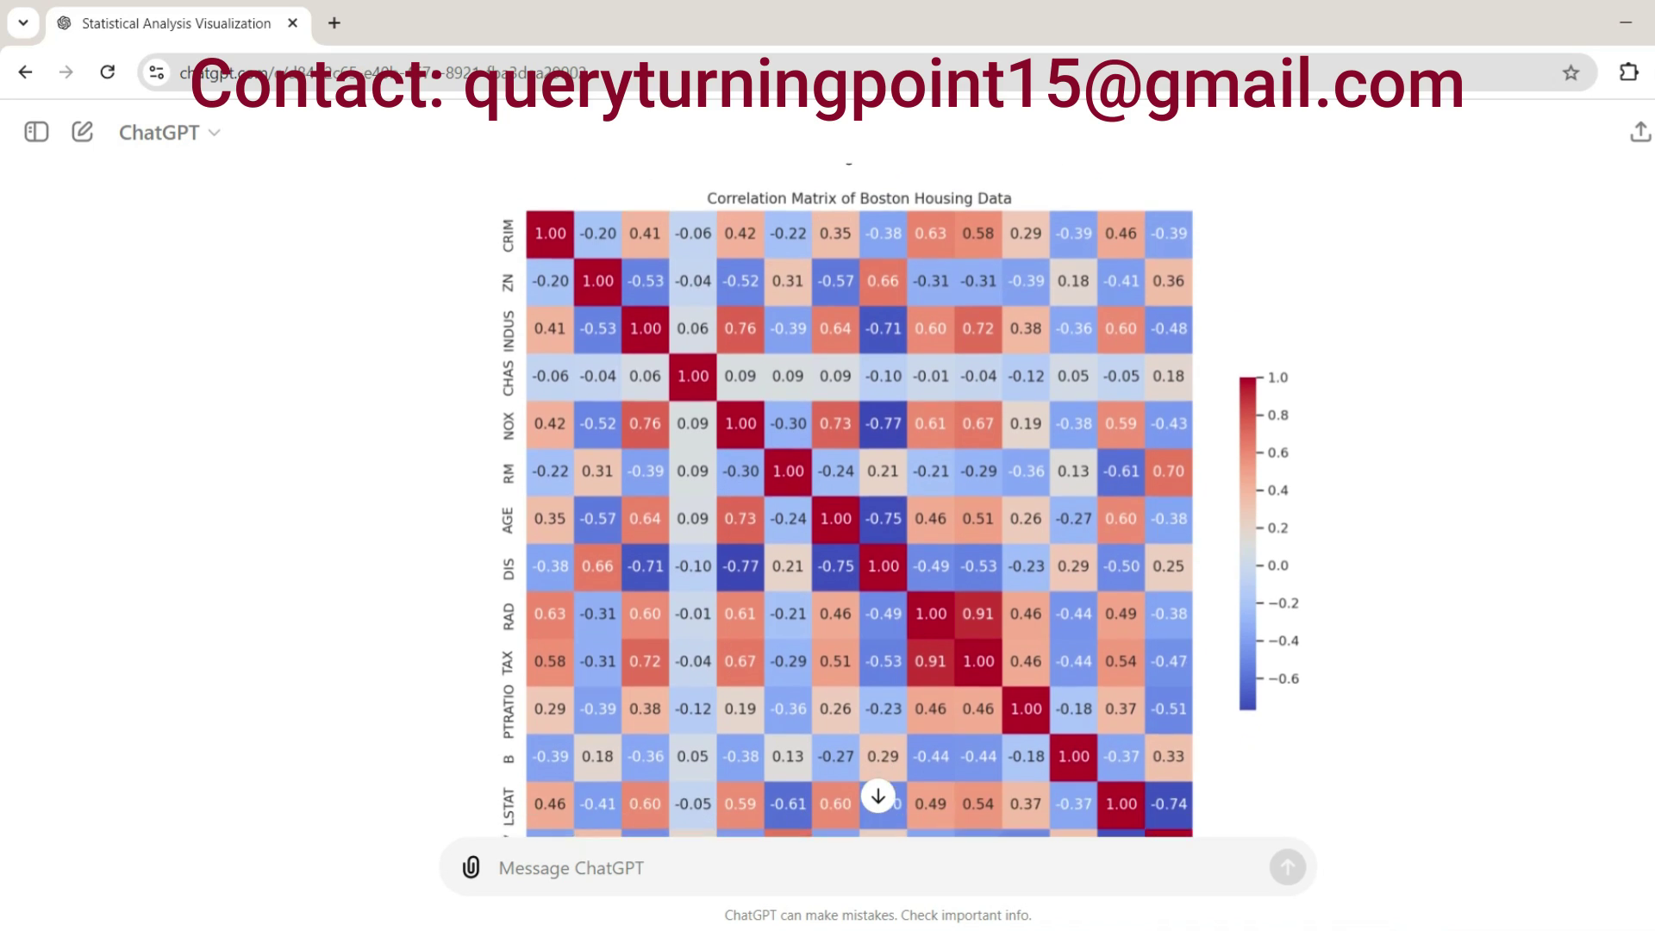
scroll(858, 500, "down", 1)
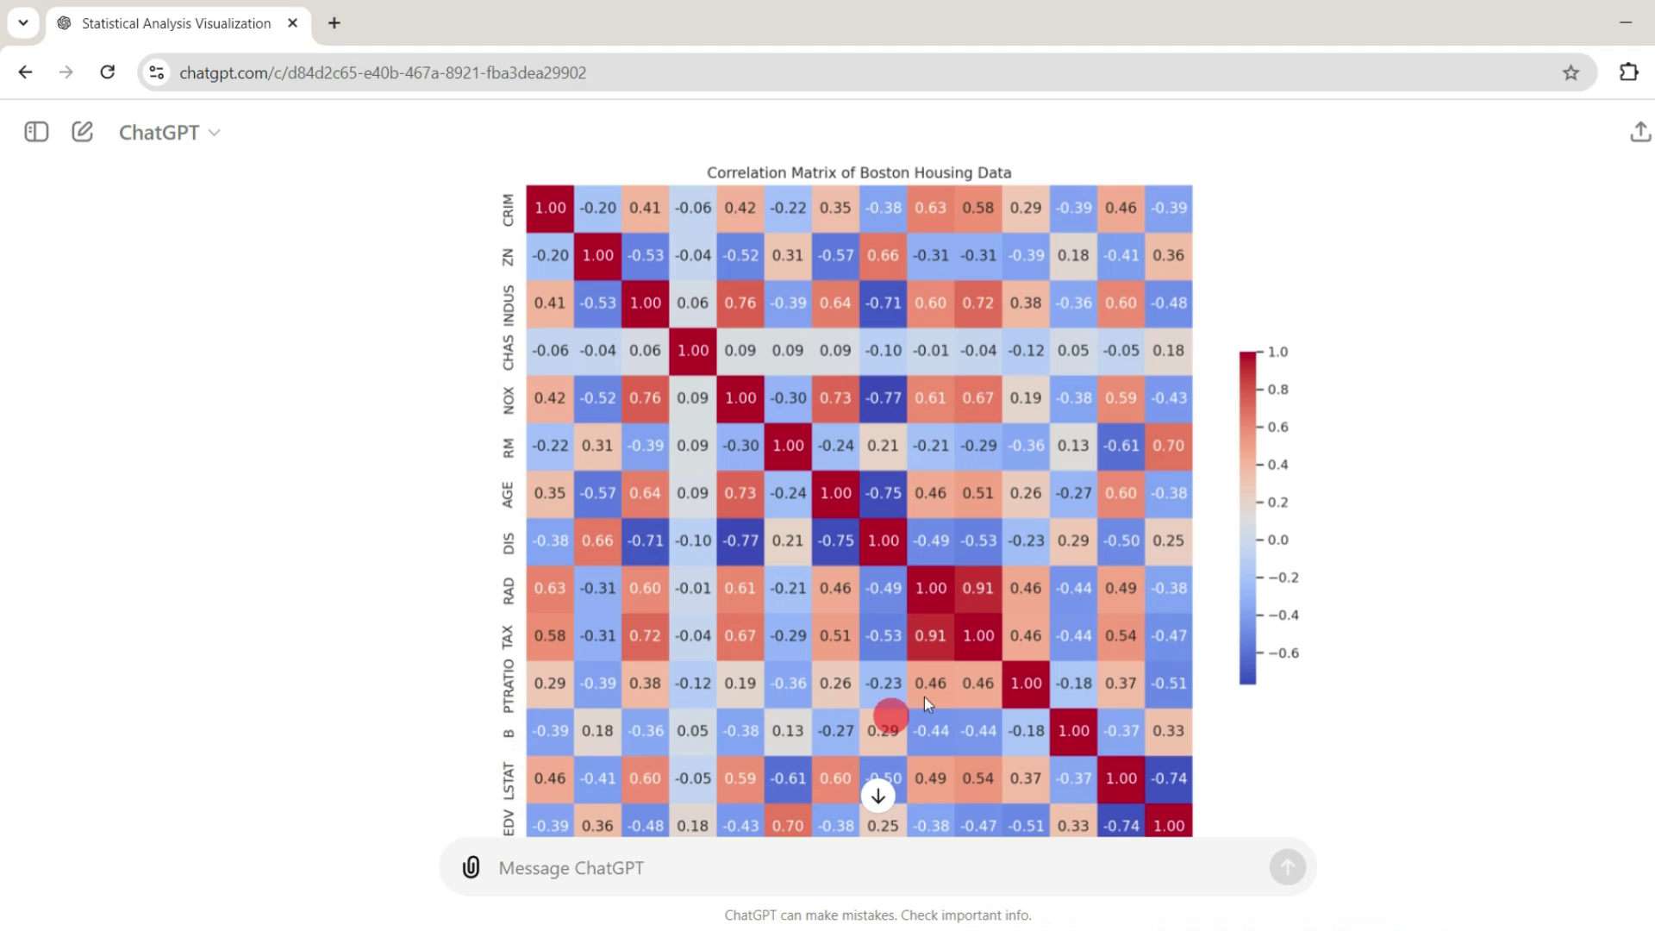
scroll(3, 586, "down", 1)
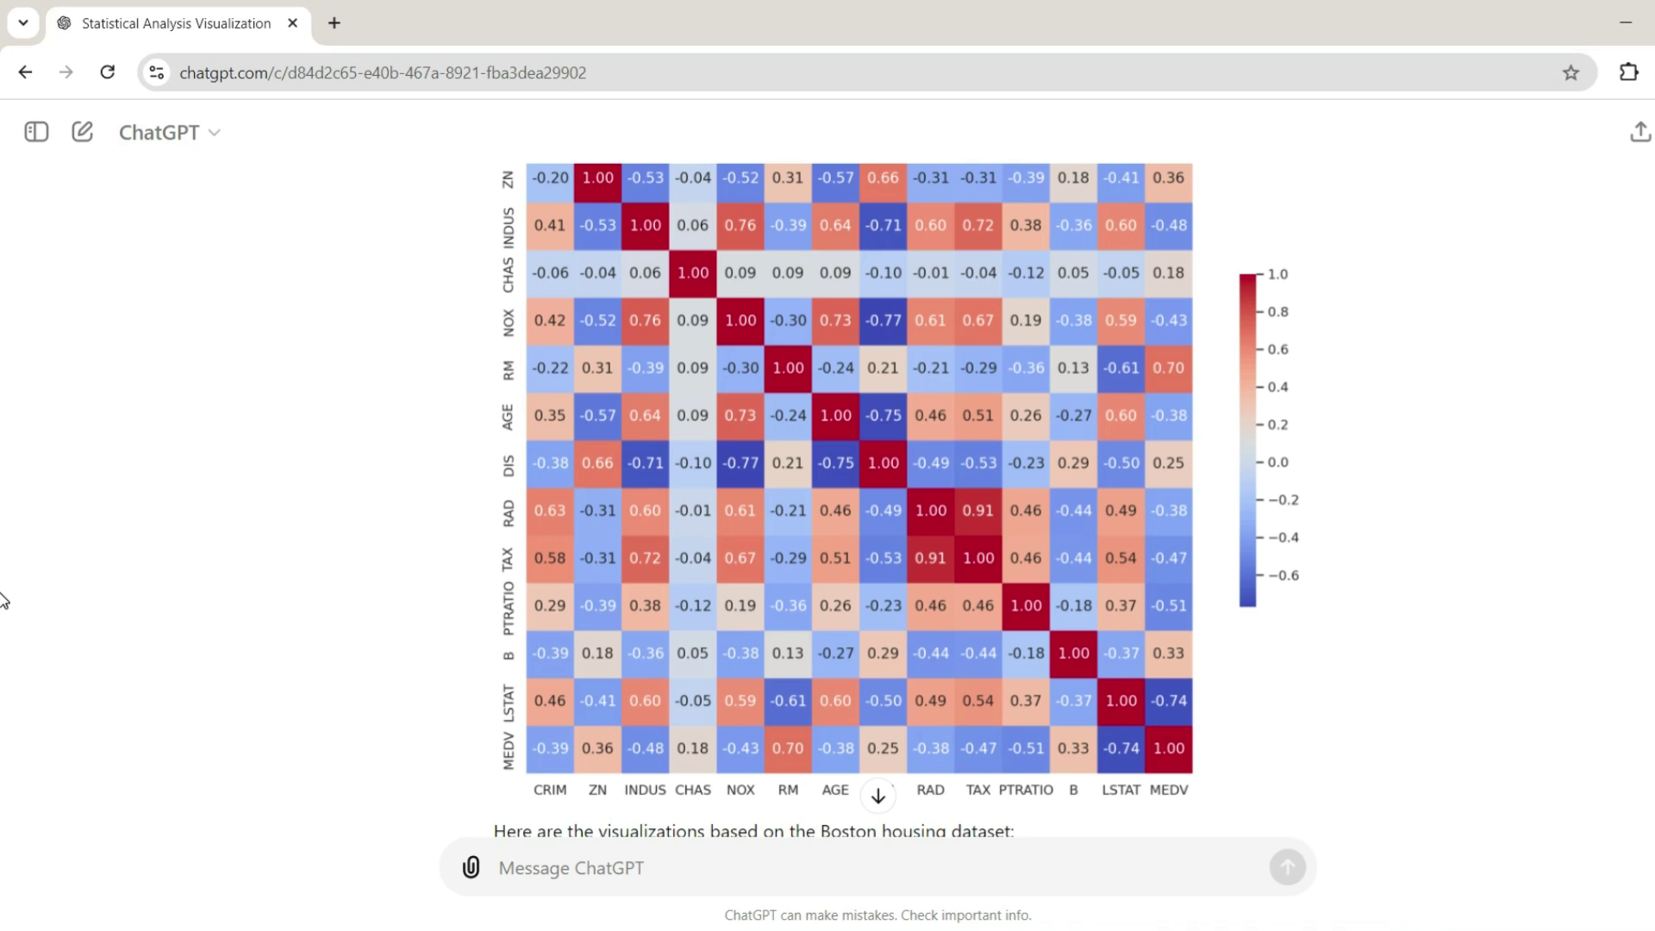
scroll(4, 600, "down", 1)
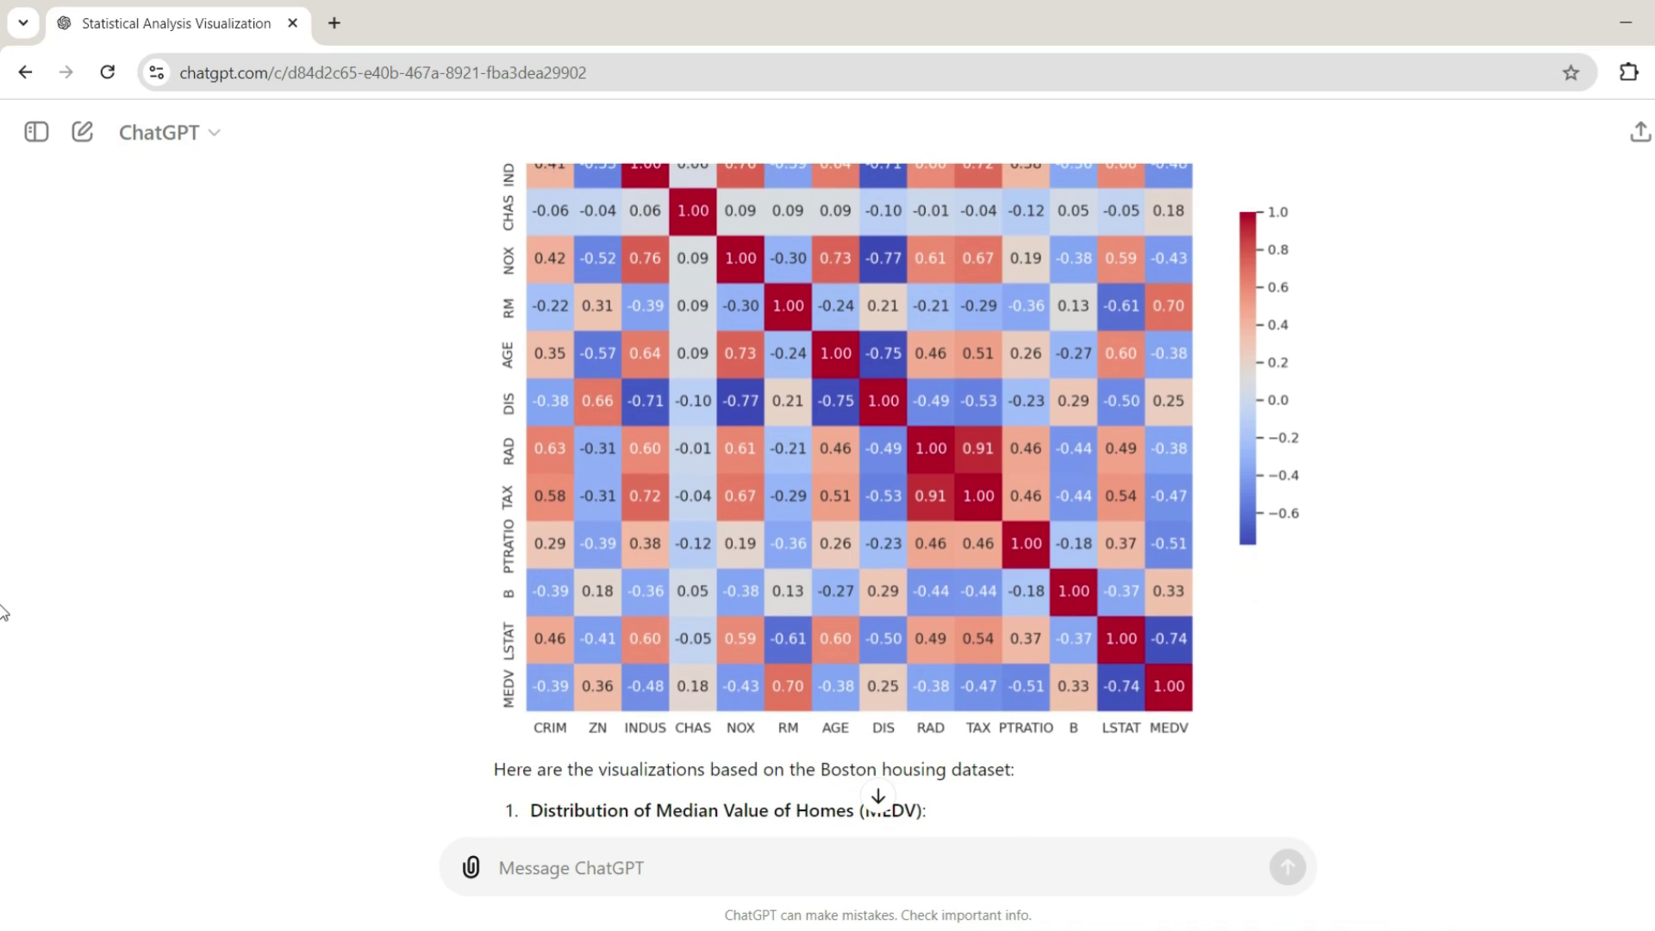
scroll(4, 612, "down", 5)
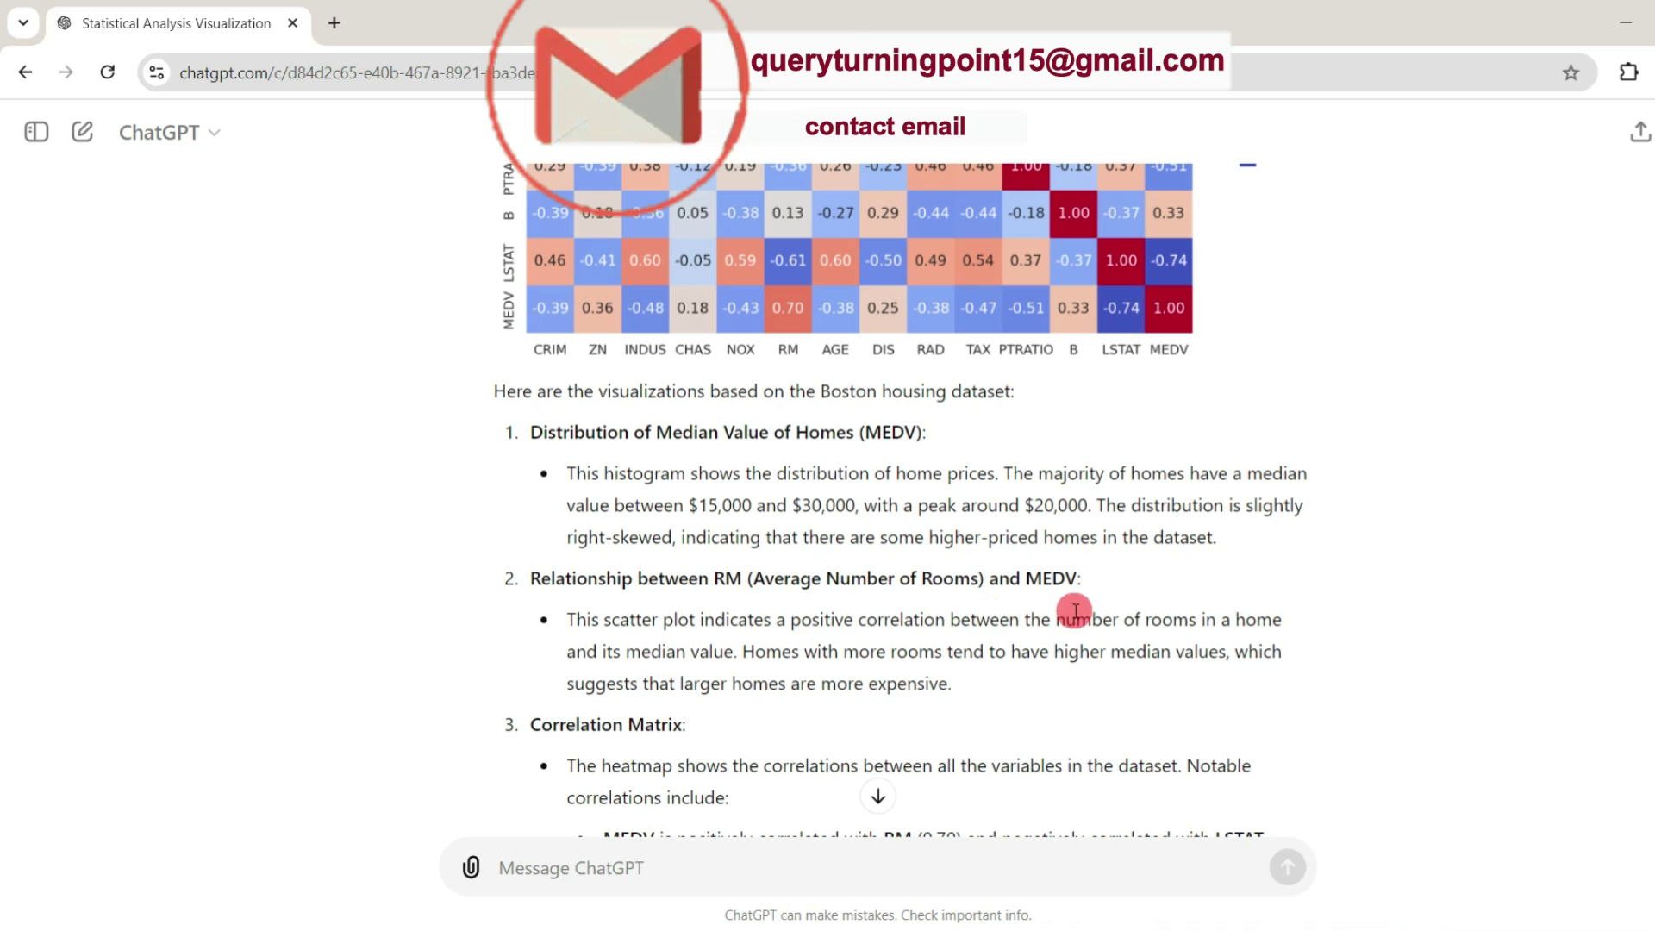
scroll(3, 687, "down", 5)
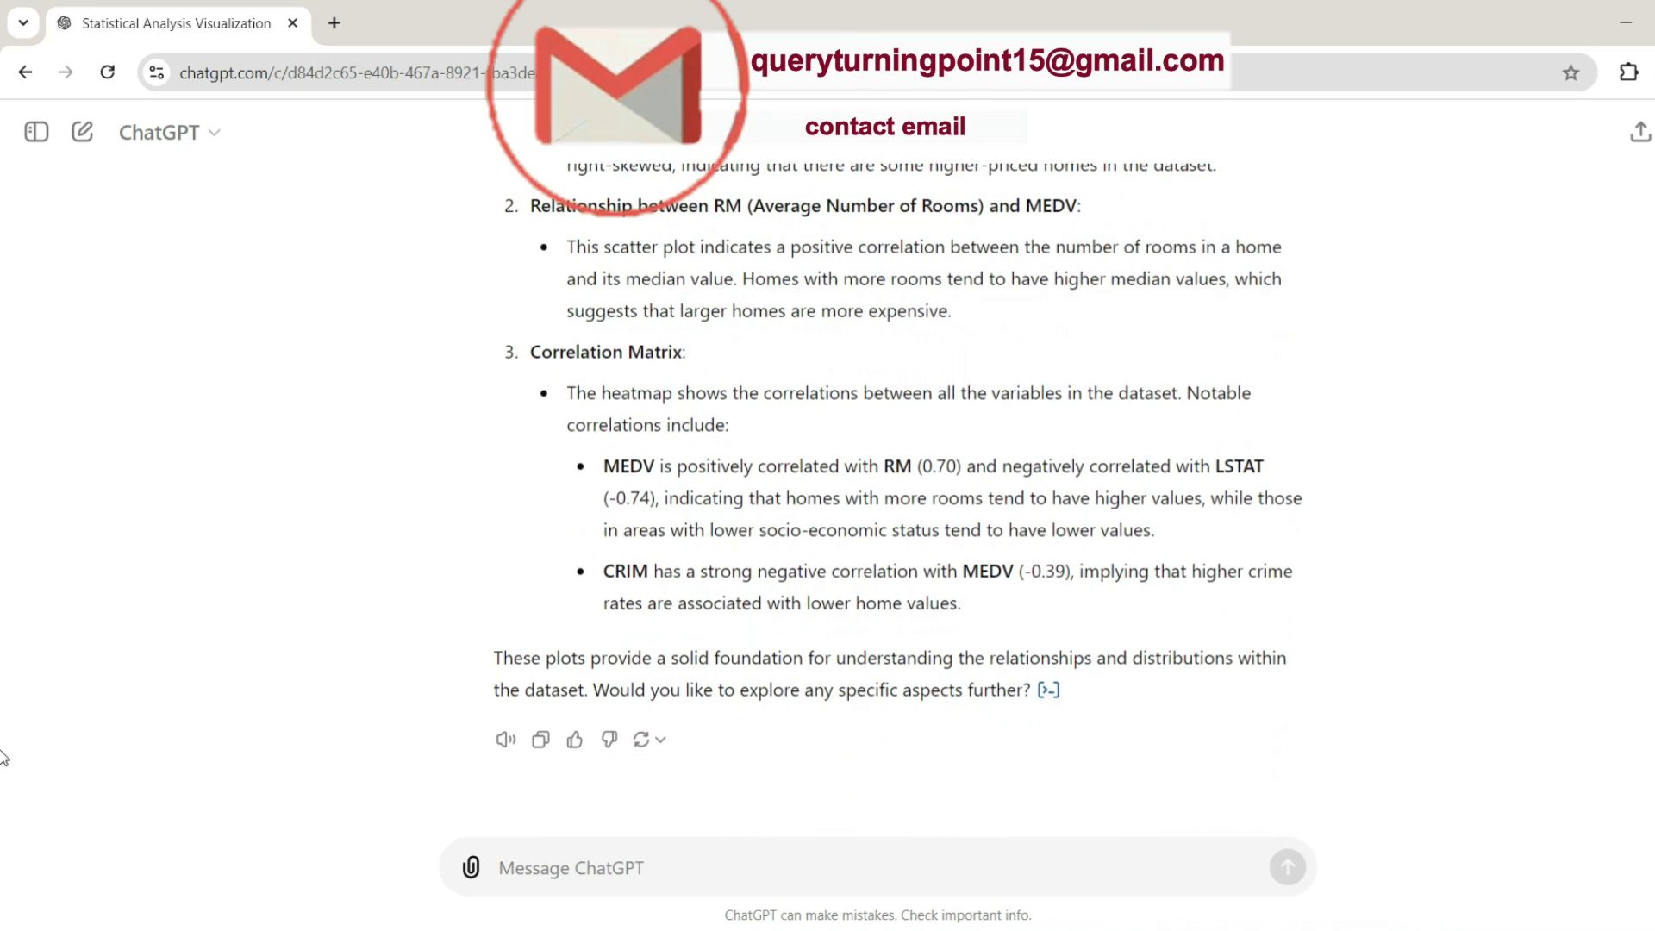
Review the whole response again, from the dataset summary and column list to the closing remarks
scroll(3, 757, "up", 20)
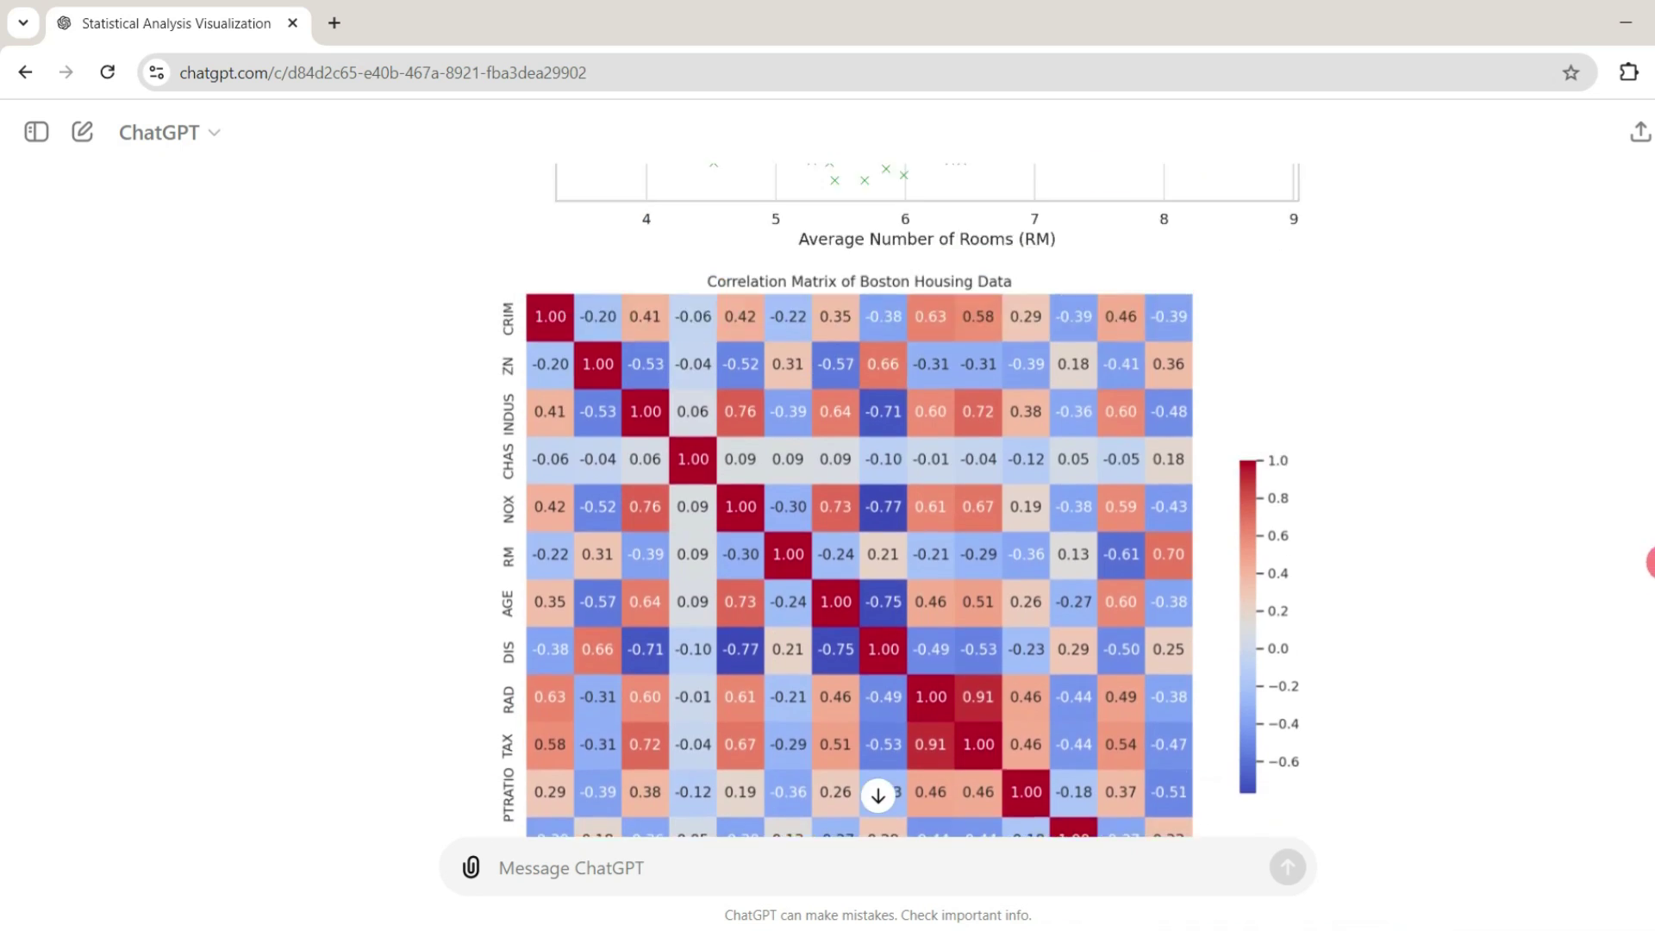
scroll(897, 500, "up", 10)
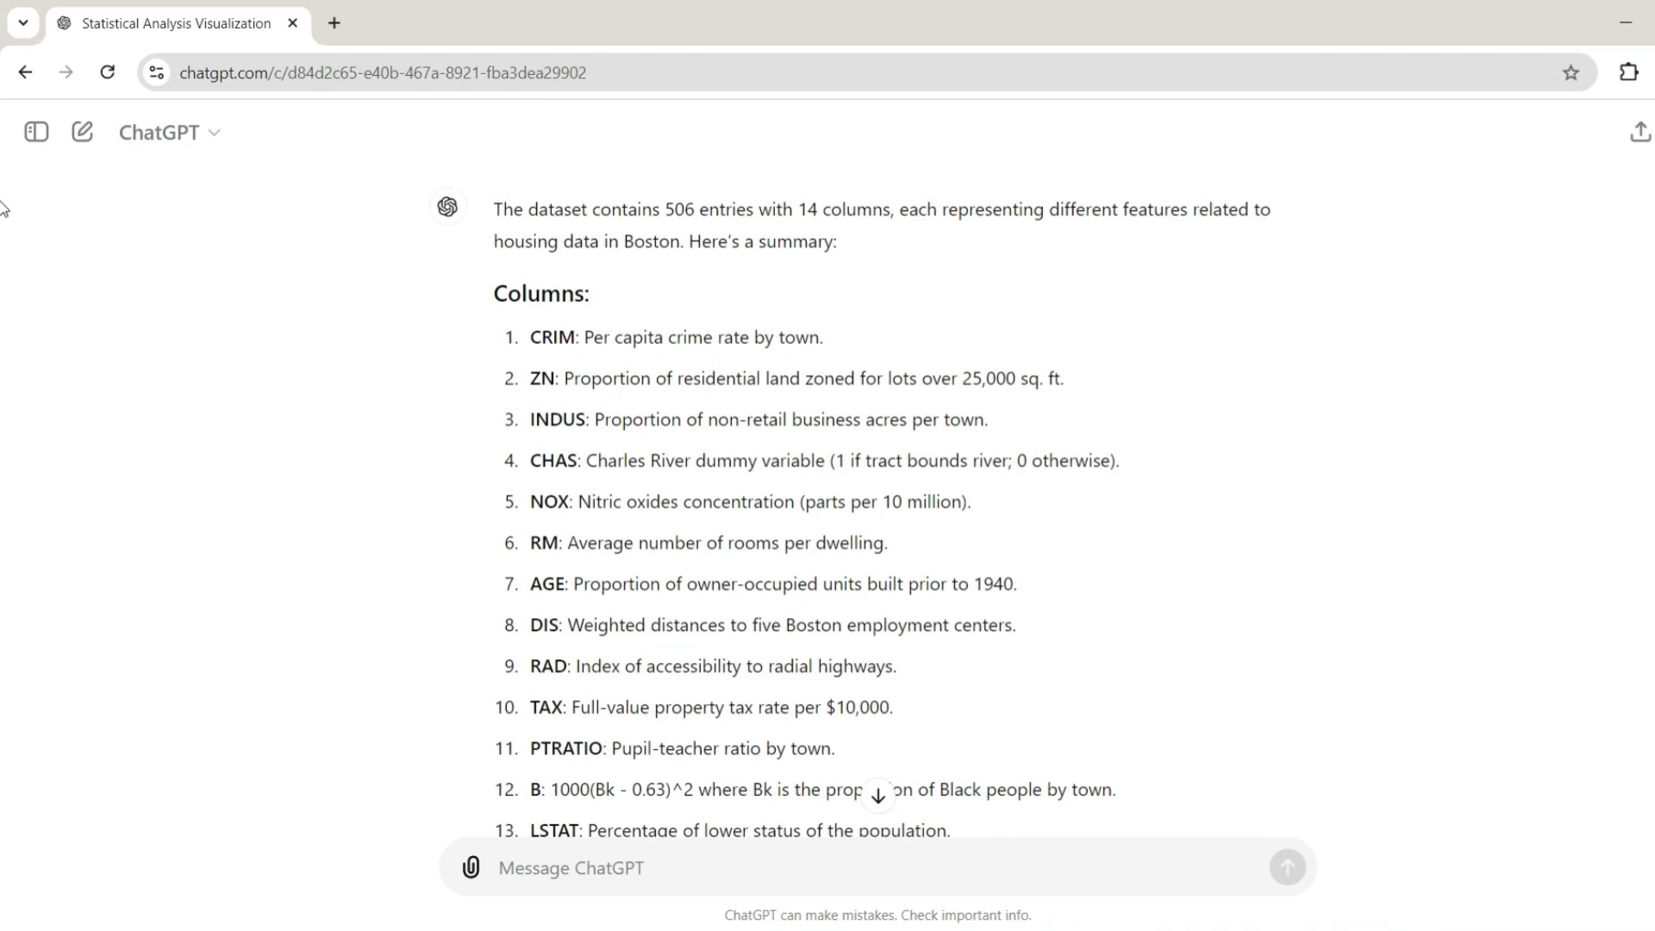
scroll(3, 206, "up", 1)
scroll(3, 215, "down", 2)
scroll(2, 226, "up", 3)
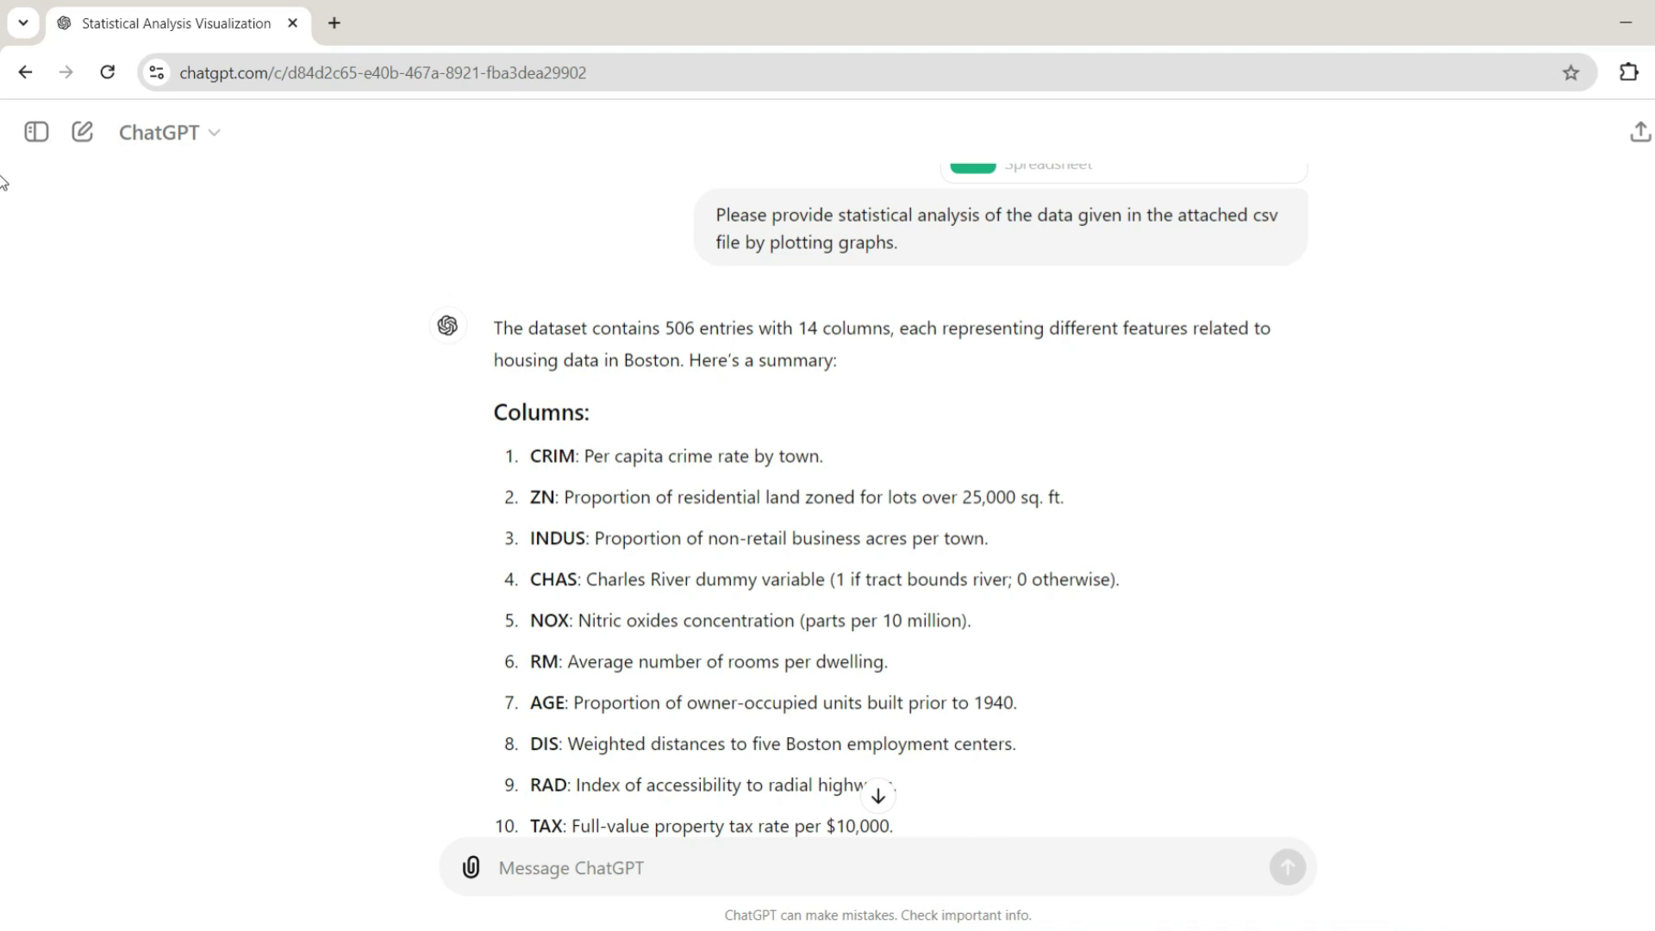
scroll(2, 181, "down", 20)
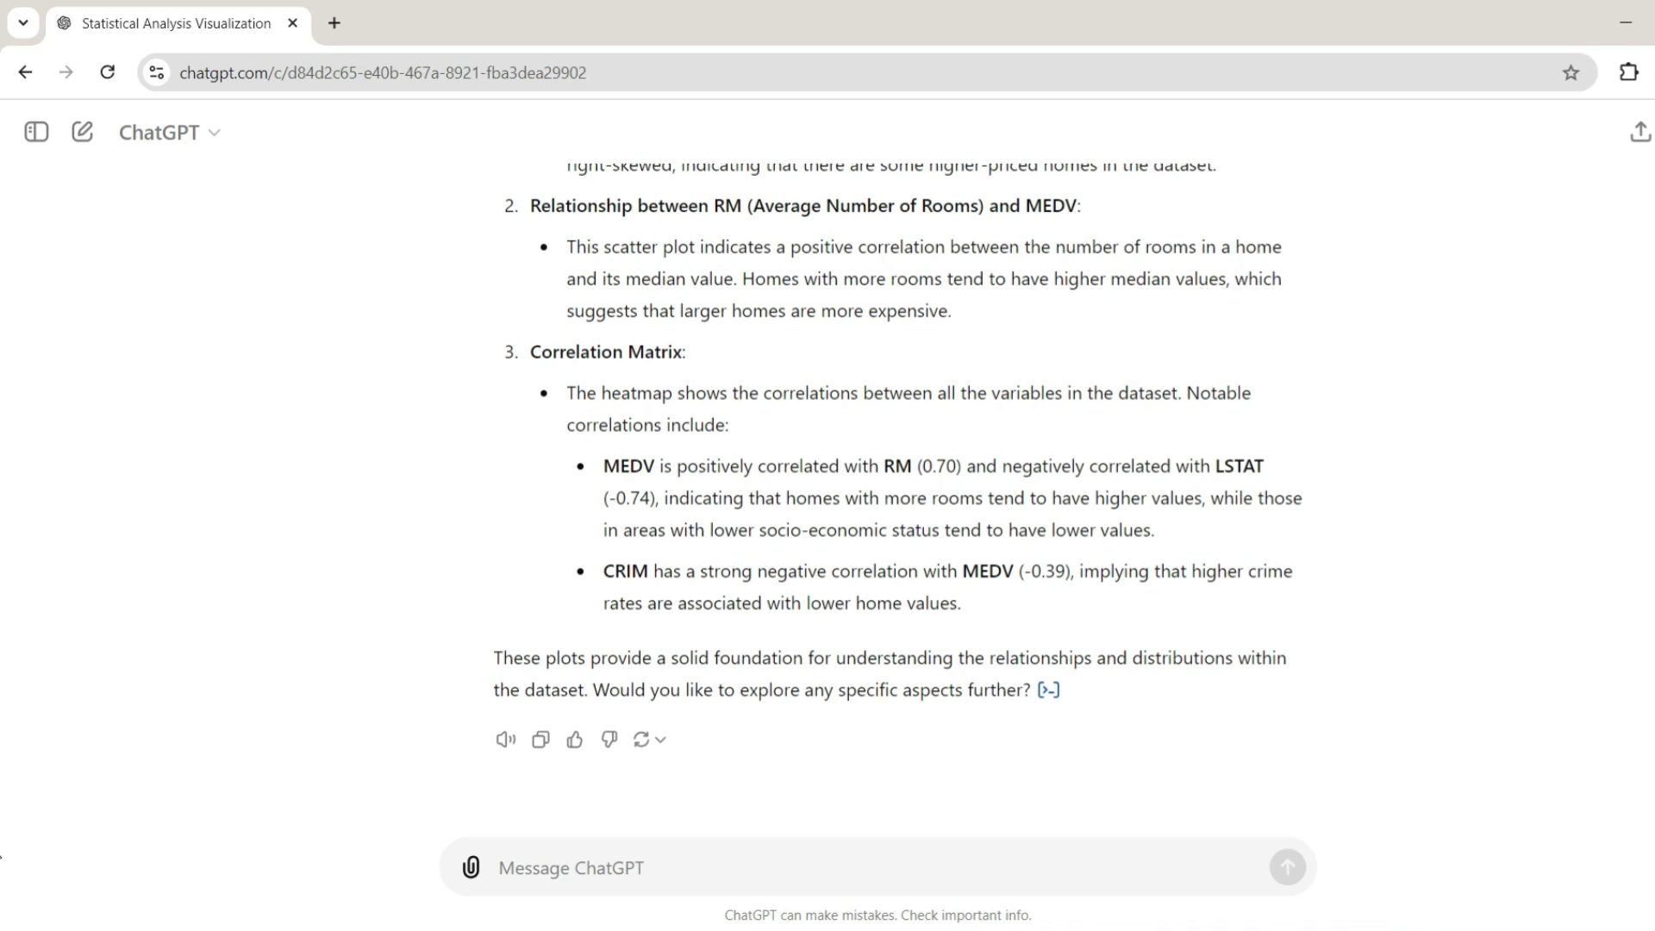
View the Python analysis code behind the plots, close it and return to the start of the conversation
left_click(1047, 690)
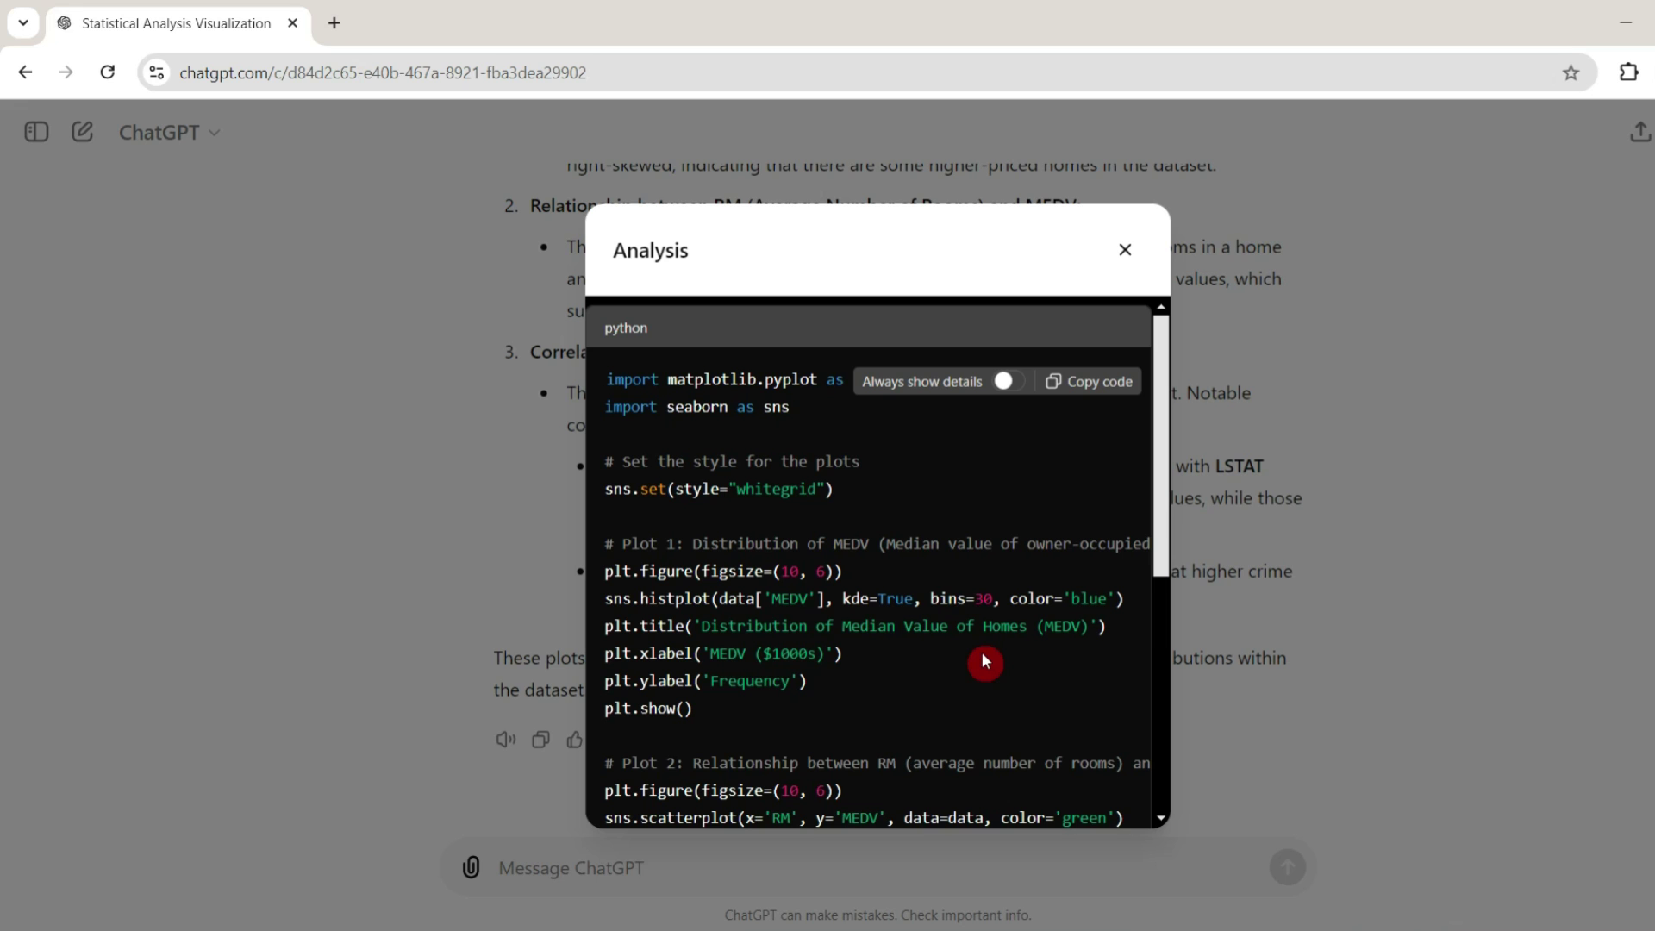
left_click(1125, 250)
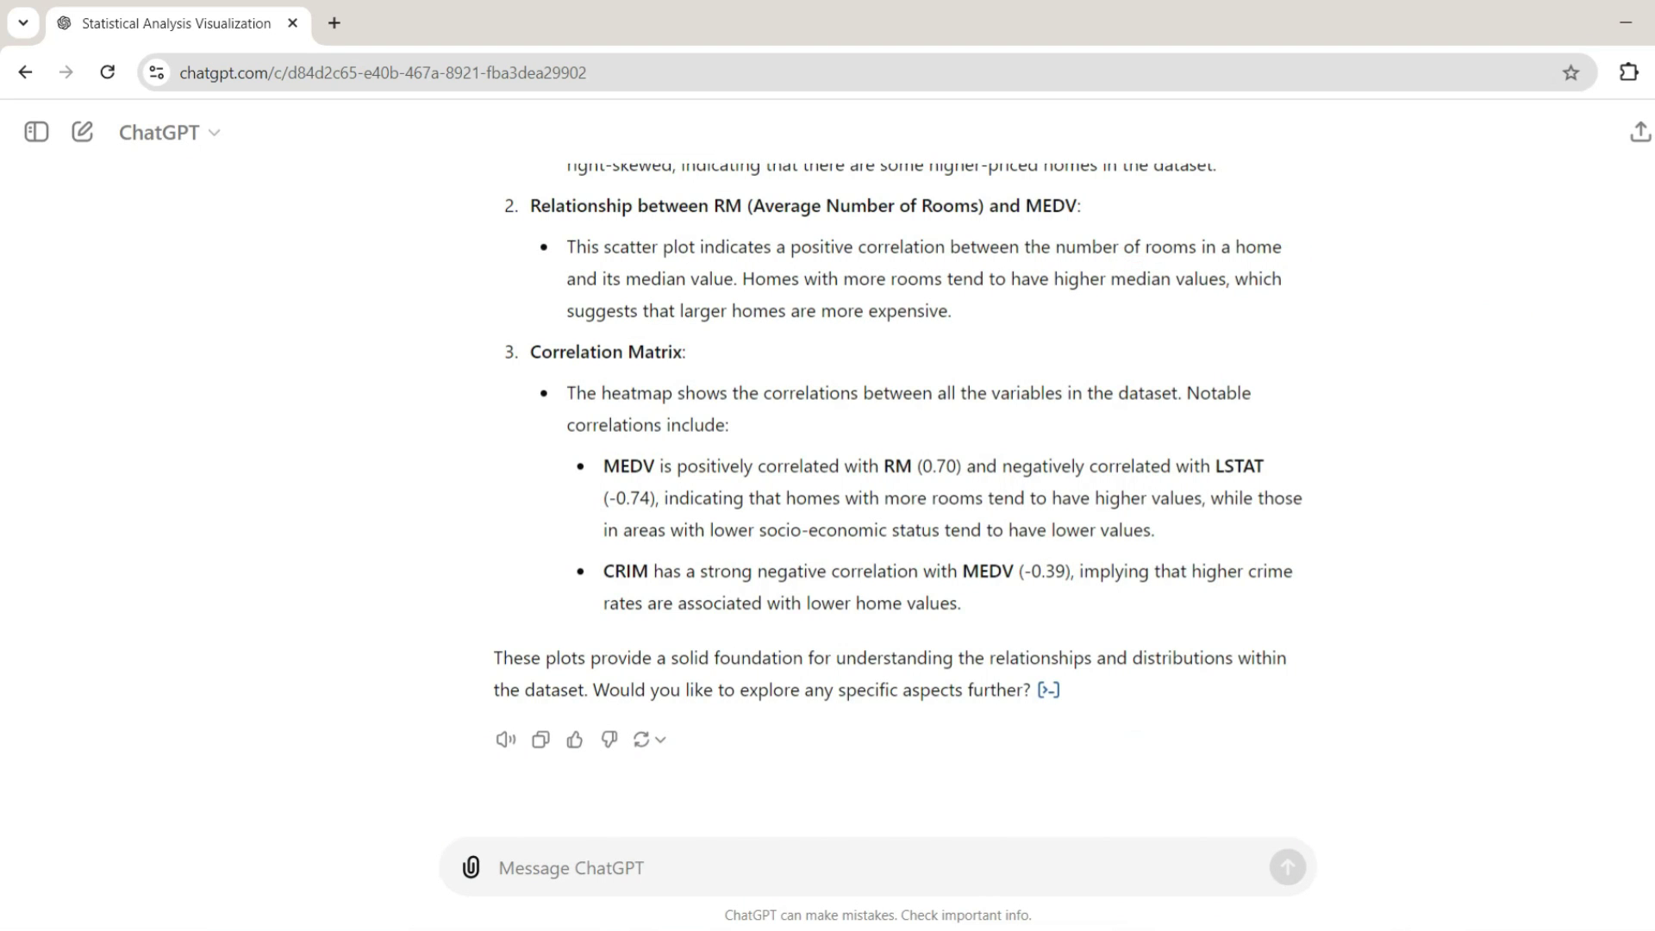
scroll(4, 737, "up", 15)
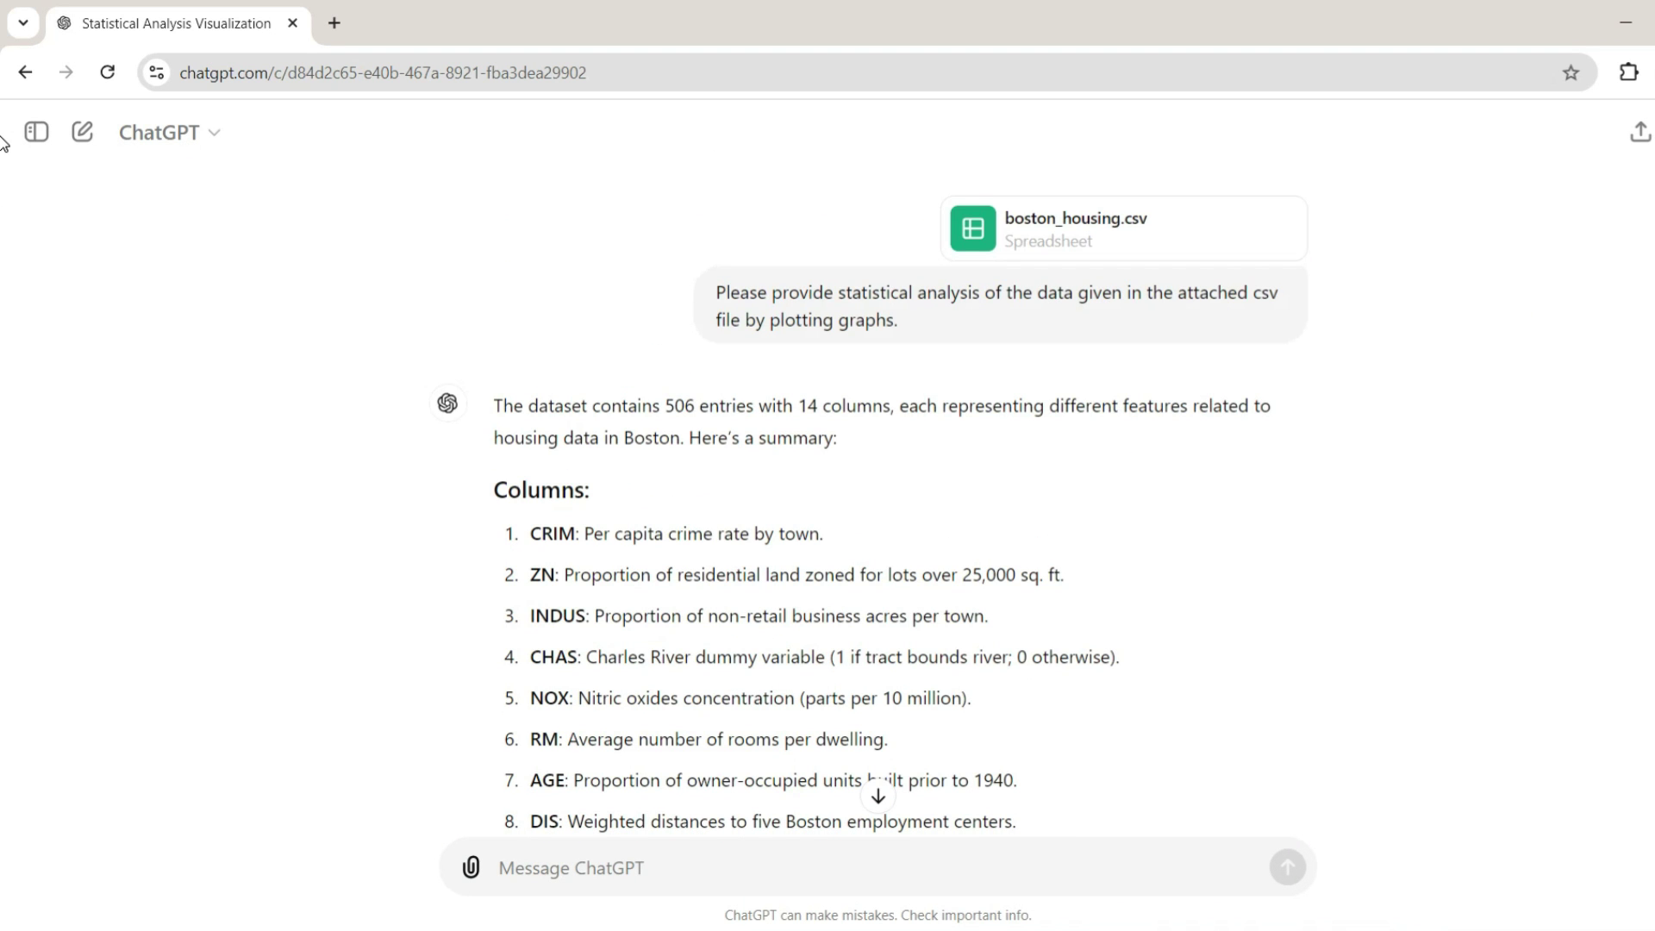